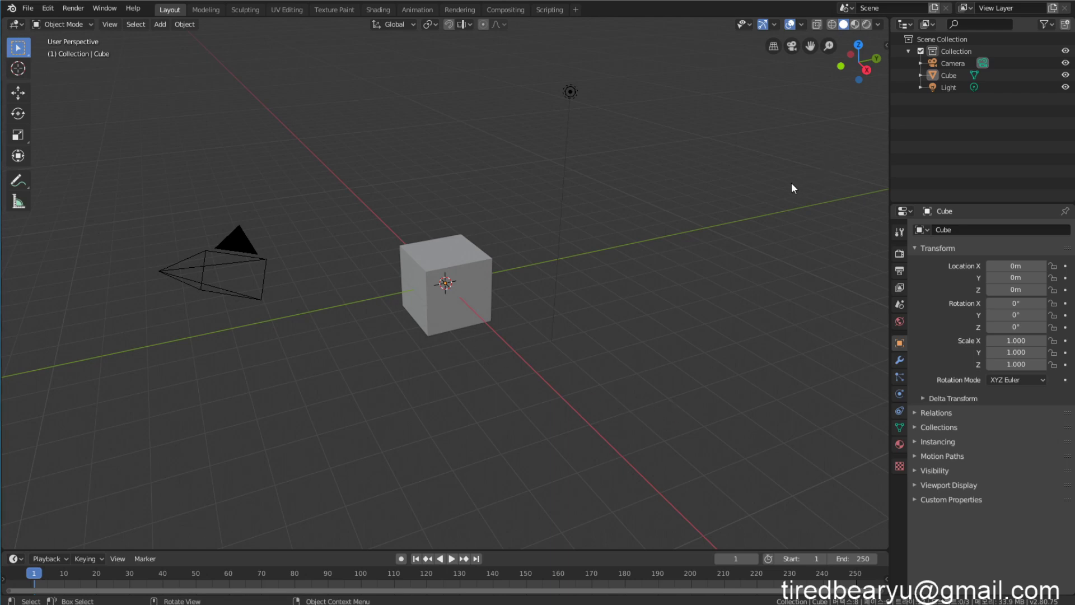
# Bring up the Shortcut VUr add-on settings and start its on-screen input display
pyautogui.press('n')
pyautogui.click(883, 133)
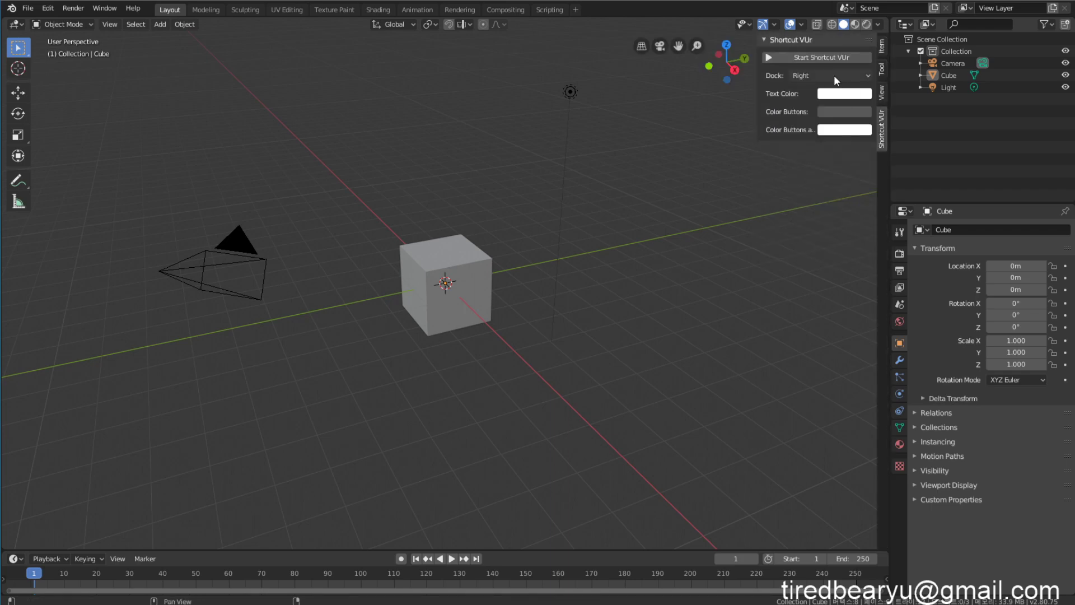
pyautogui.press('n')
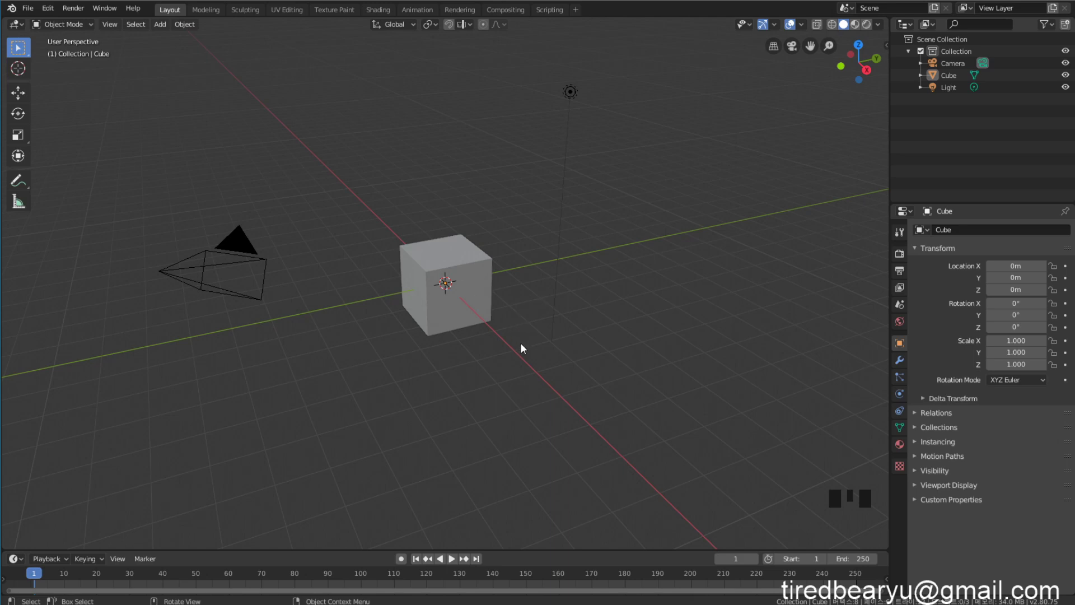
pyautogui.moveTo(543, 353); pyautogui.dragTo(710, 462, button='middle')
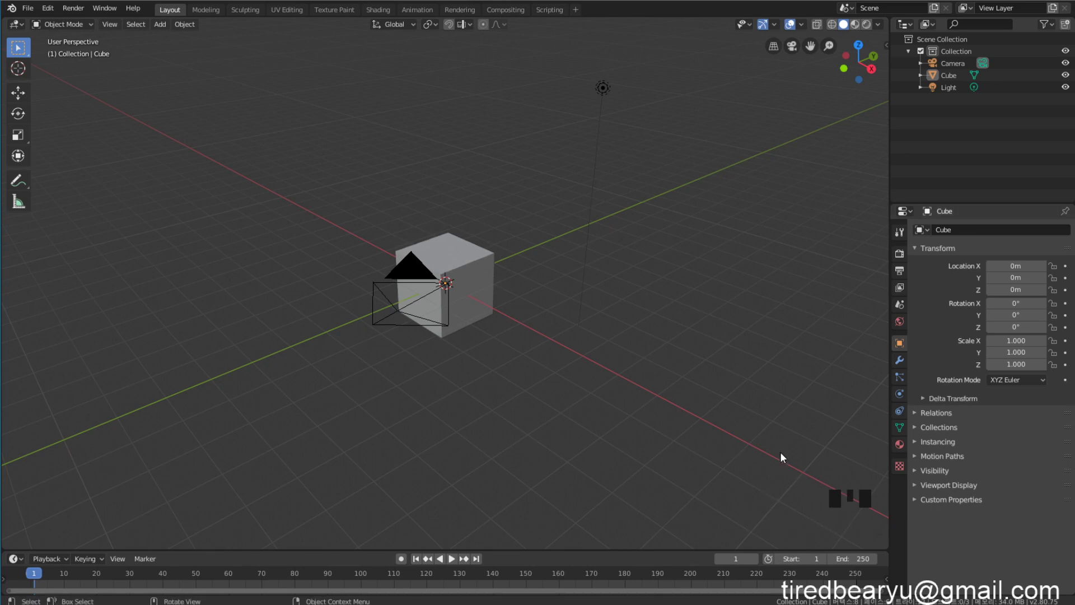
pyautogui.moveTo(674, 383); pyautogui.dragTo(828, 466, button='middle')
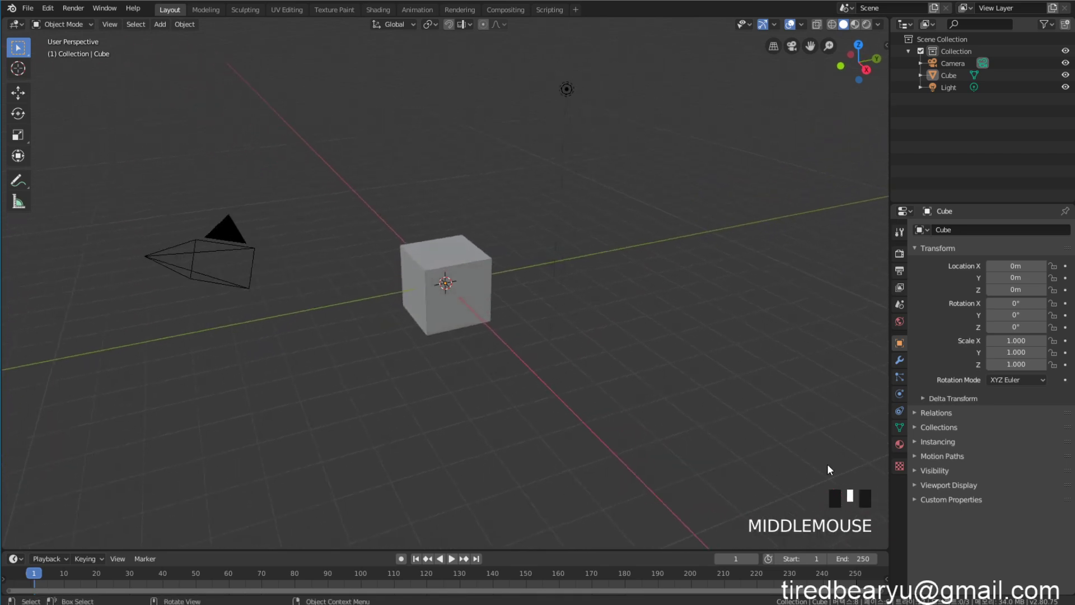
pyautogui.click(465, 318)
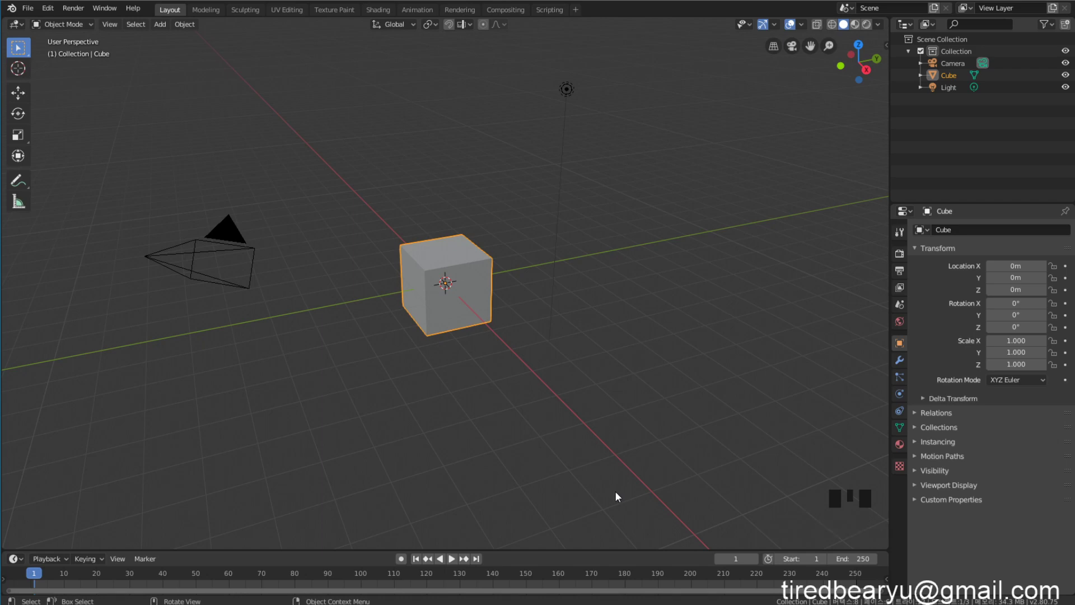
pyautogui.click(575, 389)
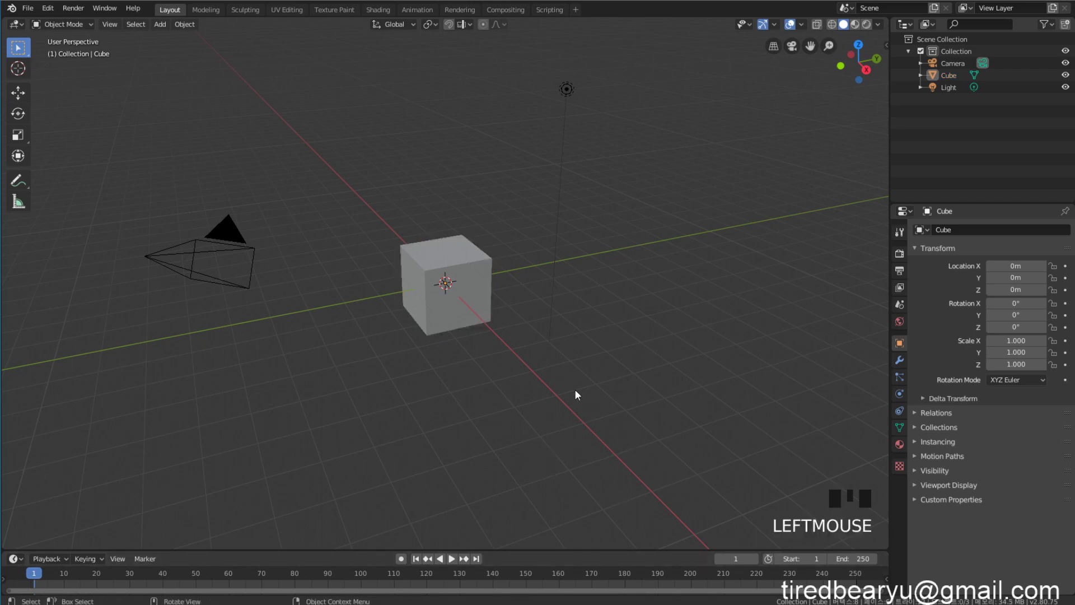
# Flatten the cube along X to a scale of about 0.08 and enlarge it uniformly about 8.1 times
pyautogui.click(455, 322)
pyautogui.moveTo(604, 368)
pyautogui.mouseDown(button='middle')
pyautogui.moveTo(616, 378)
pyautogui.moveTo(604, 373)
pyautogui.mouseUp(button='middle')
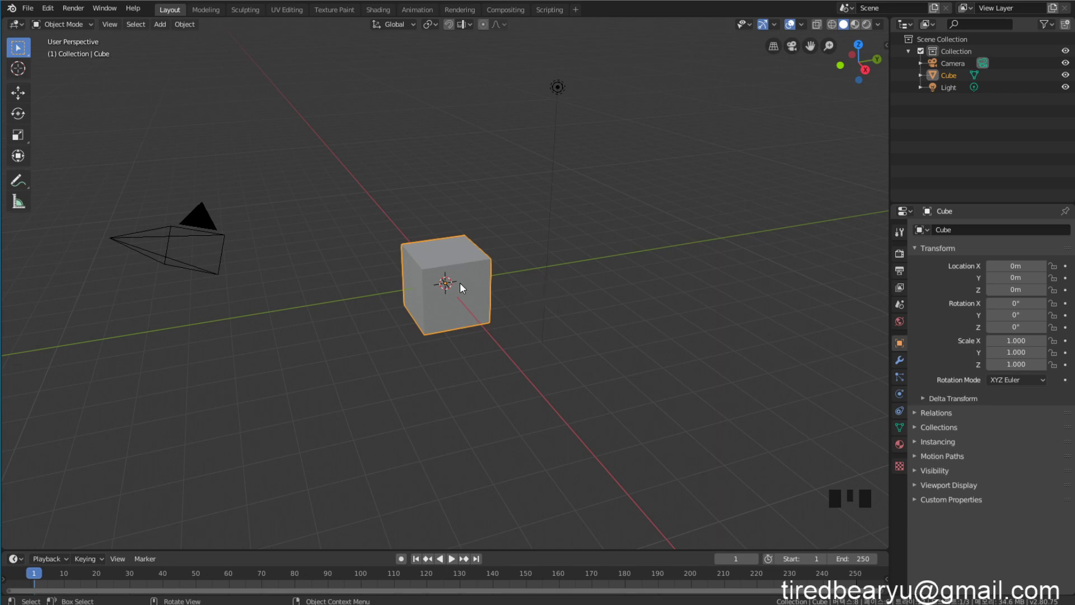
pyautogui.press('s')
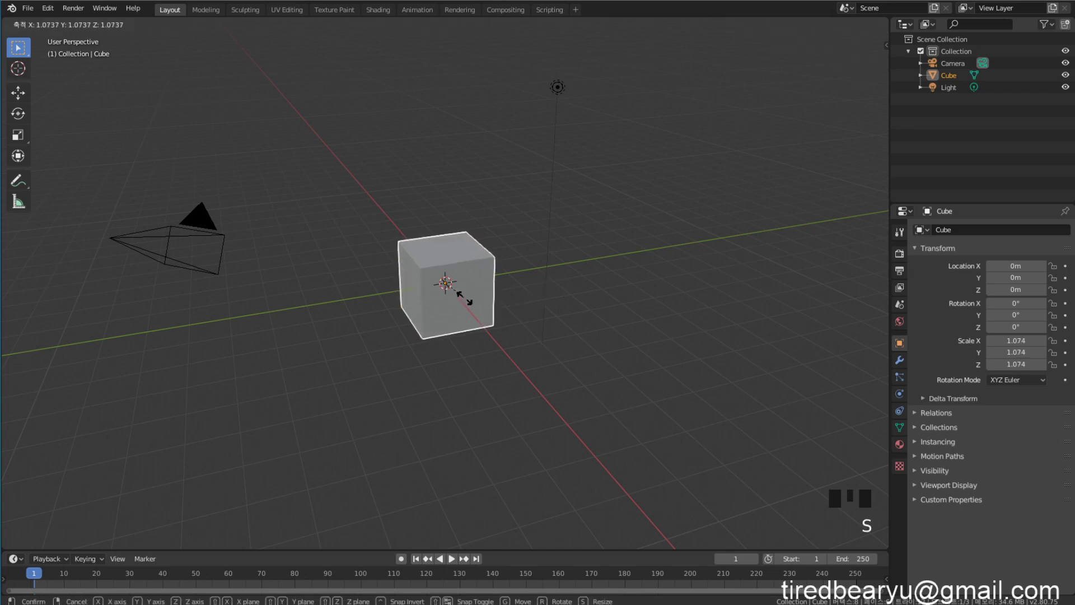
pyautogui.press('x')
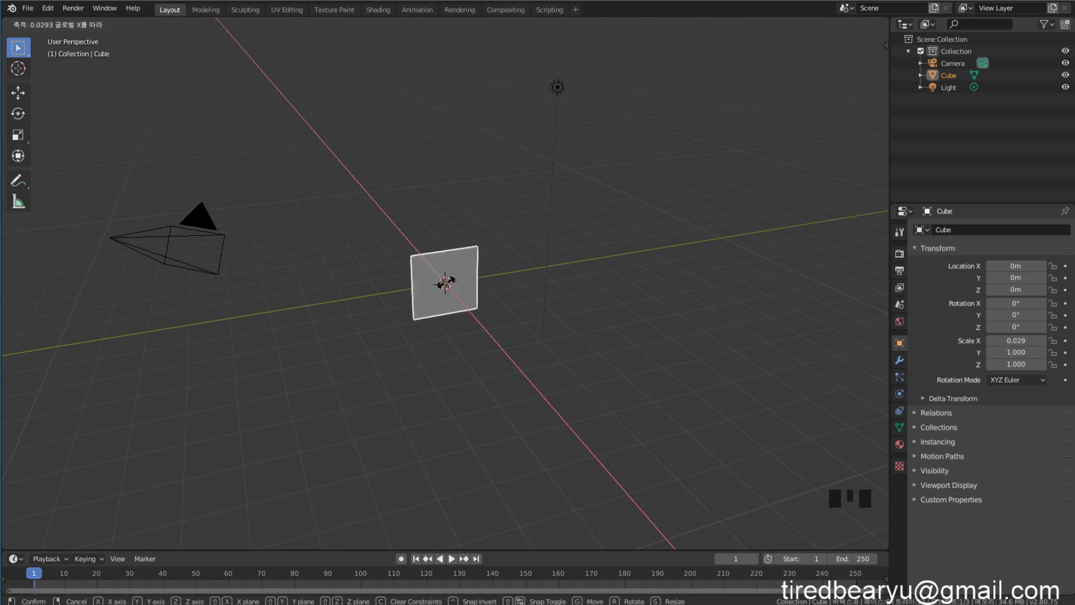
pyautogui.click(448, 285)
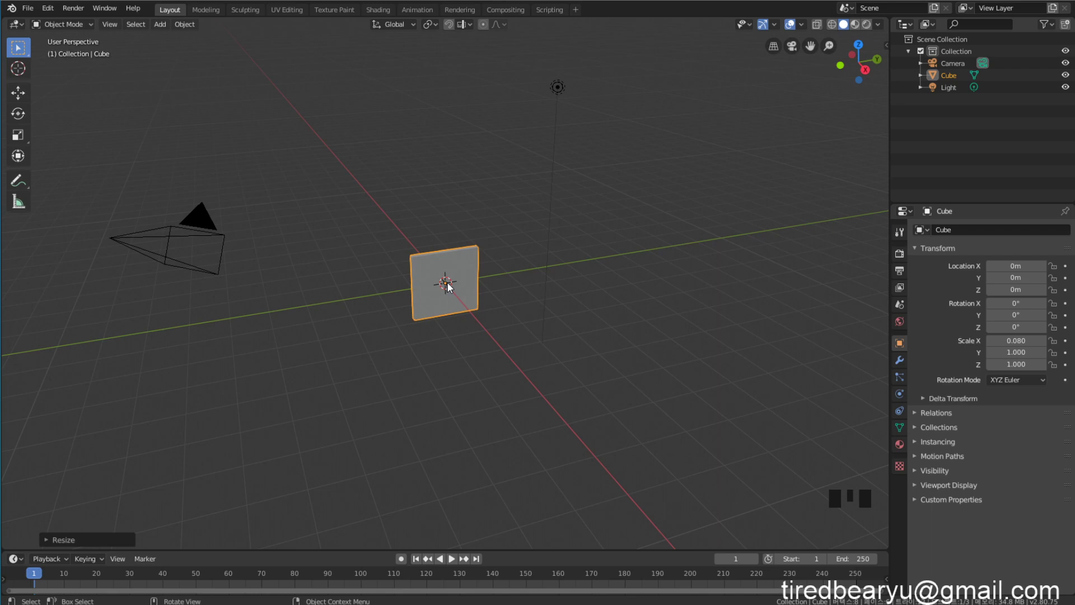
pyautogui.press('s')
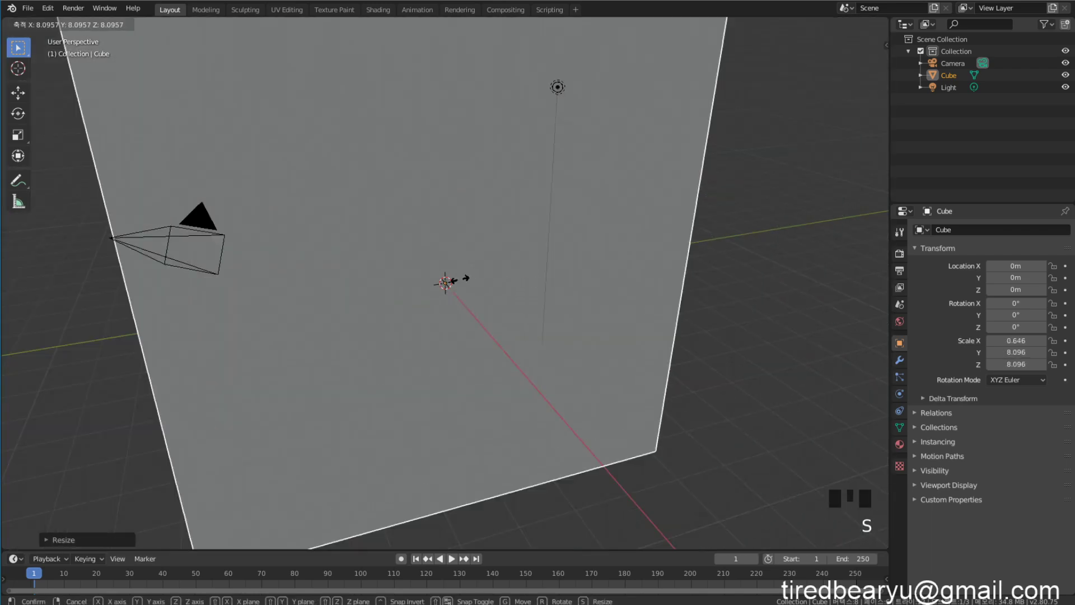
pyautogui.click(461, 279)
# Thin the enlarged slab along the global X axis to an X scale of about -0.10
pyautogui.moveTo(462, 278); pyautogui.dragTo(548, 305, button='middle')
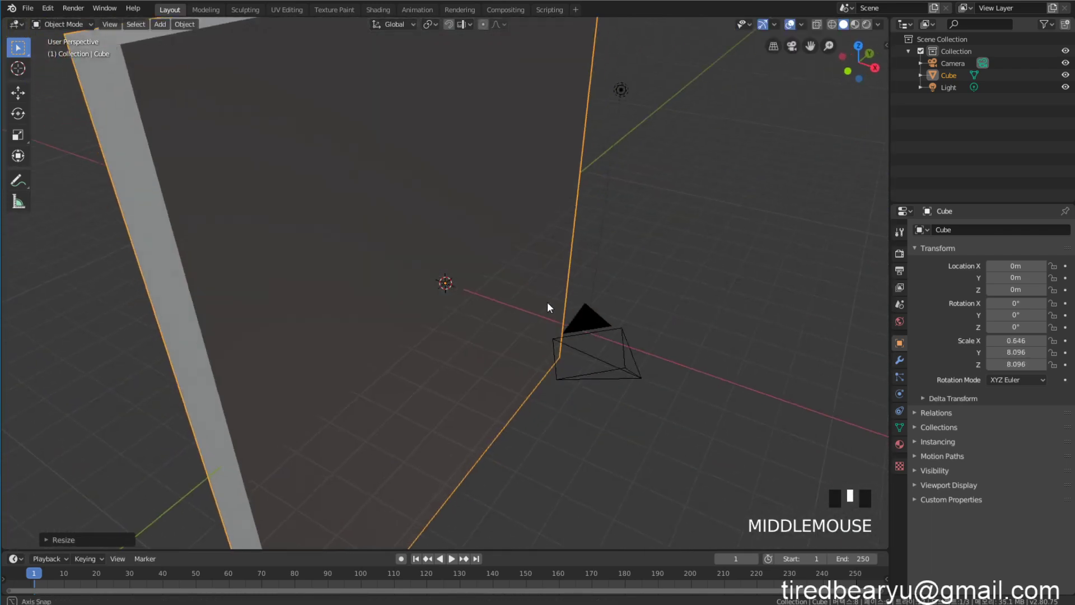
pyautogui.scroll(-2, 547, 300)
pyautogui.press('x')
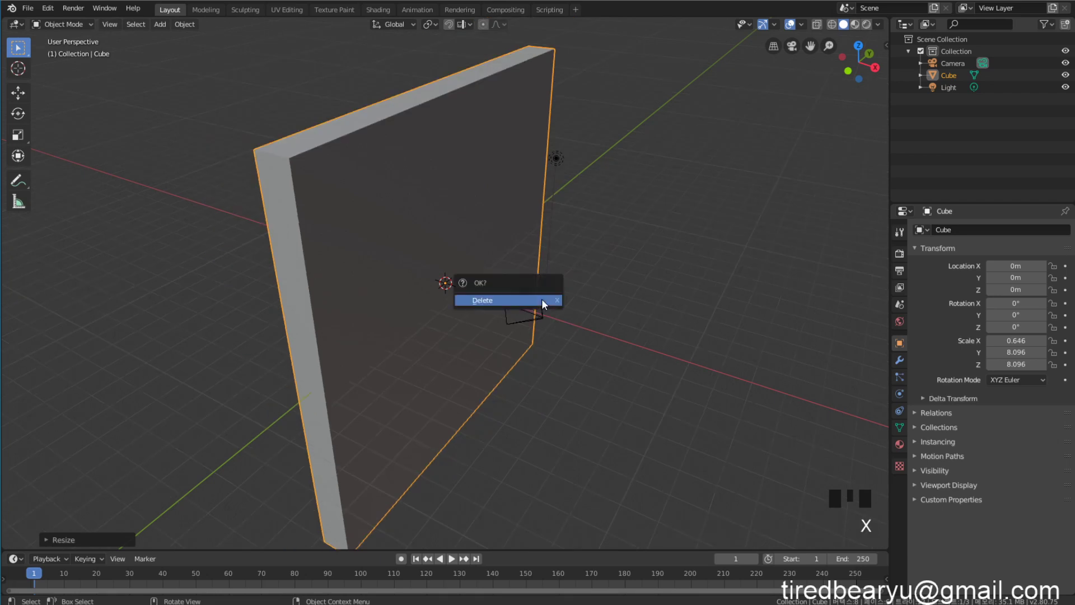
pyautogui.click(495, 240)
pyautogui.press('s')
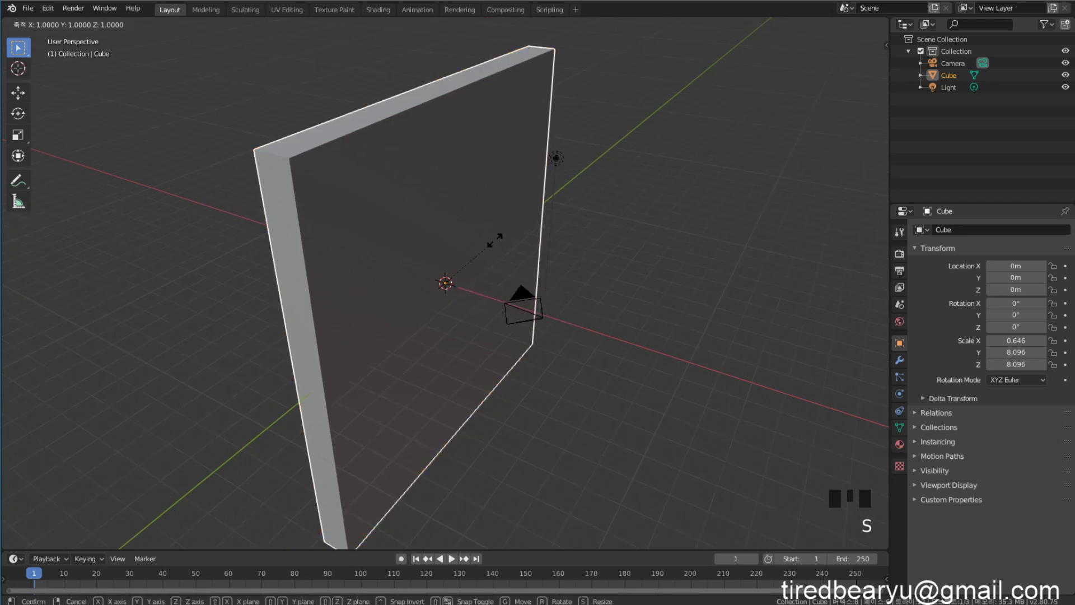
pyautogui.press('x')
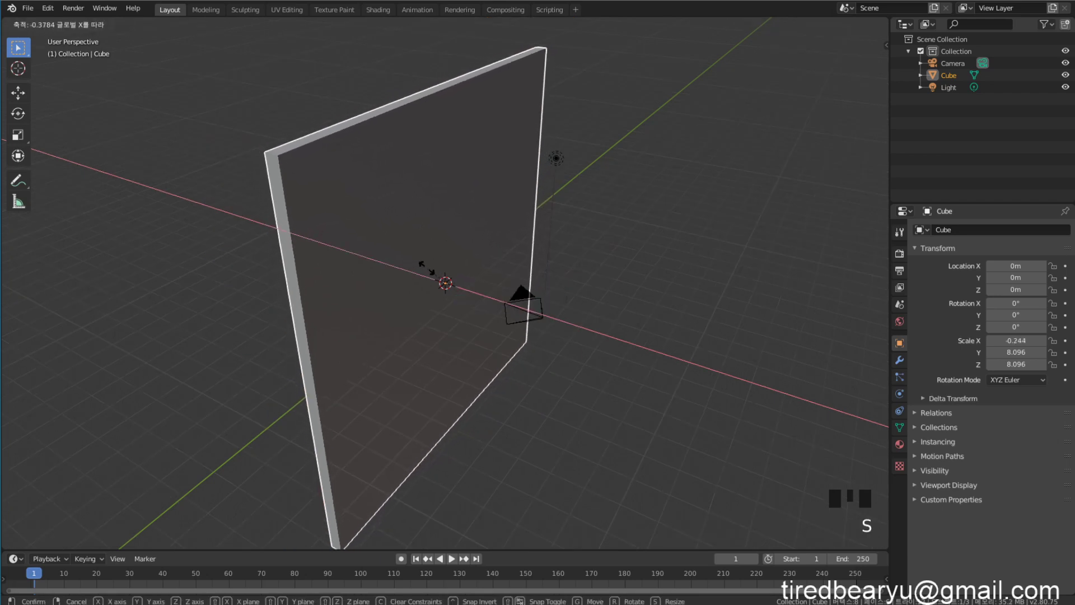
pyautogui.click(436, 278)
pyautogui.moveTo(437, 278); pyautogui.dragTo(650, 291, button='middle')
pyautogui.click(598, 257)
pyautogui.click(588, 270)
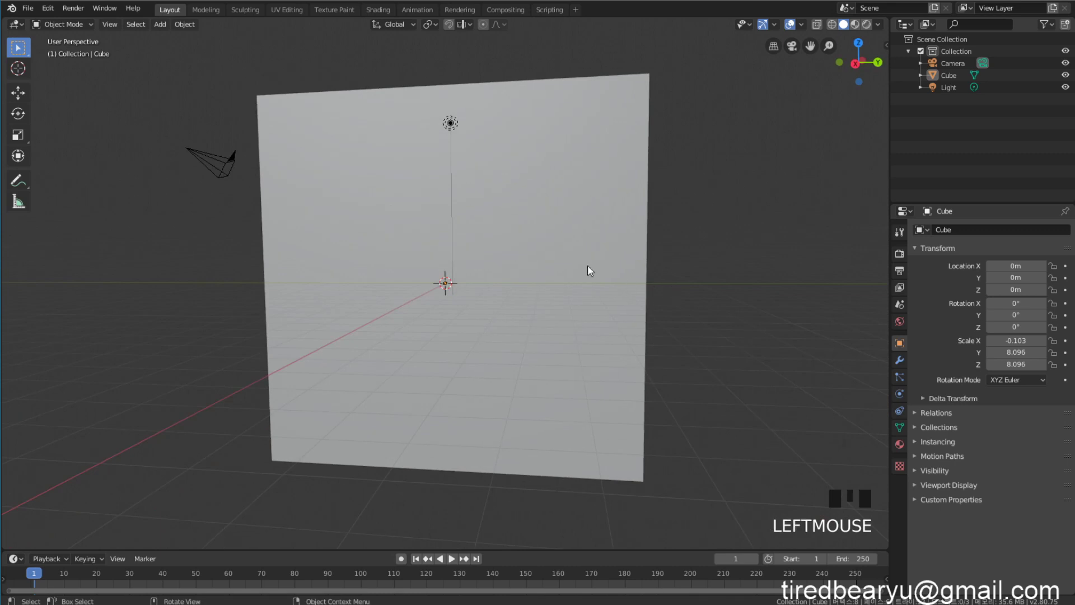
pyautogui.click(523, 263)
pyautogui.moveTo(523, 263); pyautogui.dragTo(542, 264, button='middle')
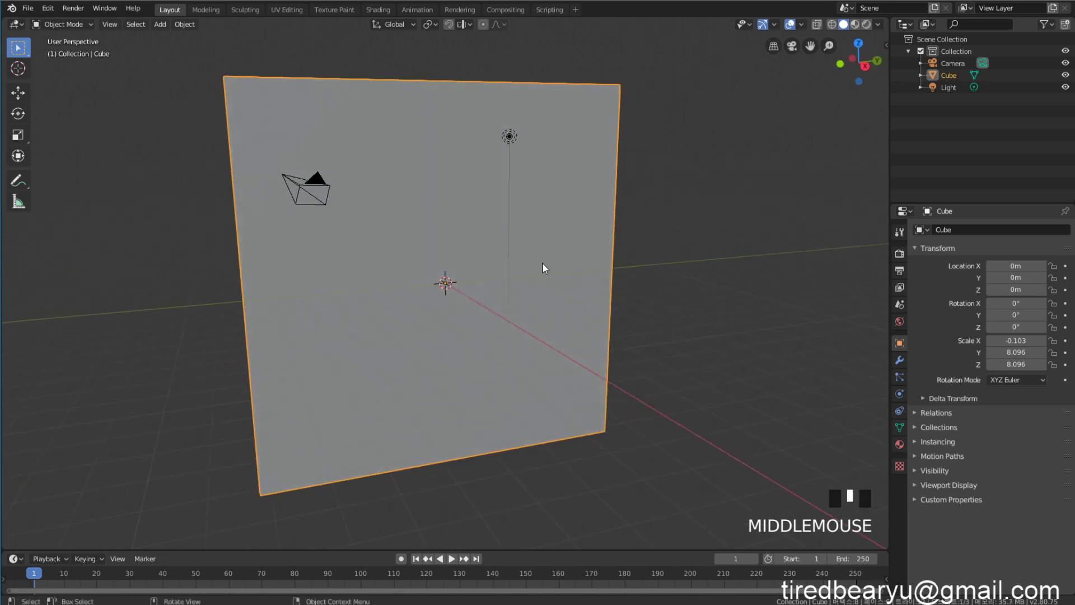
pyautogui.click(188, 37)
pyautogui.click(185, 24)
pyautogui.moveTo(254, 345)
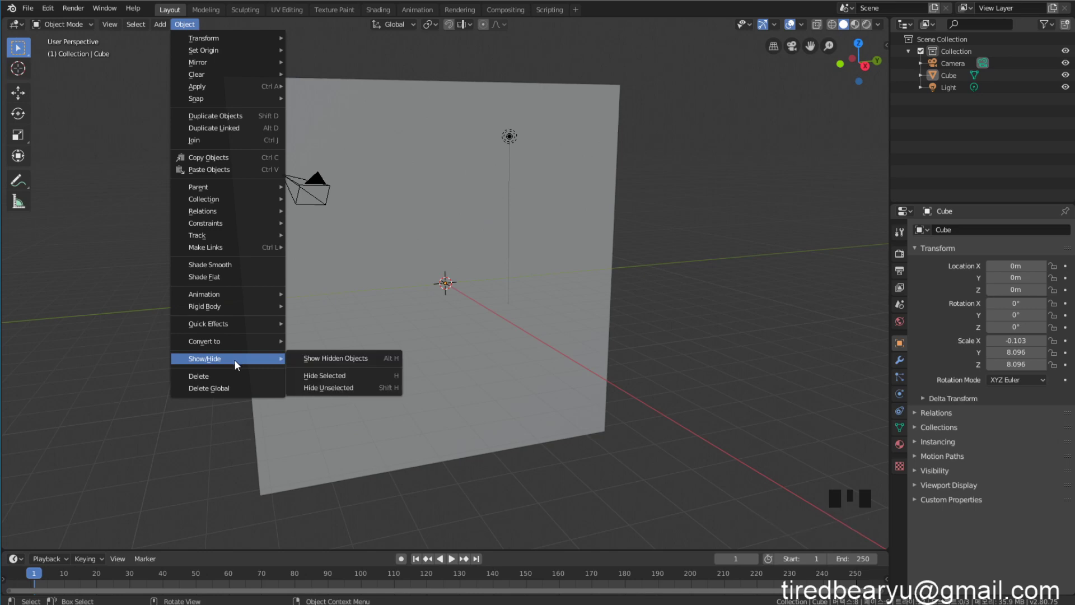
pyautogui.moveTo(215, 324)
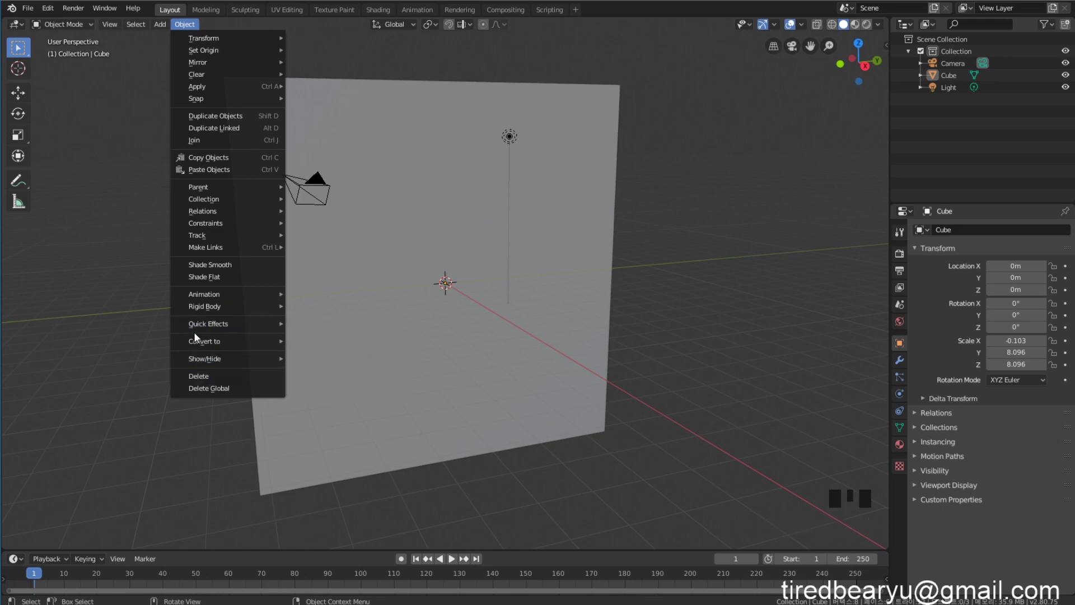
pyautogui.moveTo(260, 325)
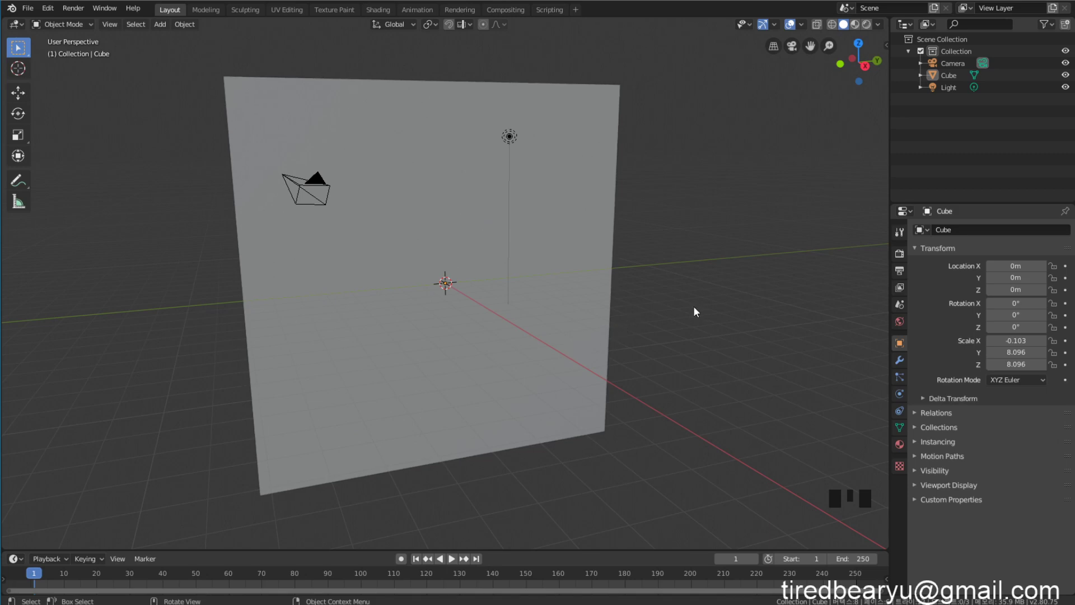
# Add a UV sphere mesh at the world origin, in the centre of the thin slab
pyautogui.moveTo(693, 306)
pyautogui.mouseDown(button='middle')
pyautogui.moveTo(680, 315)
pyautogui.moveTo(702, 313)
pyautogui.mouseUp(button='middle')
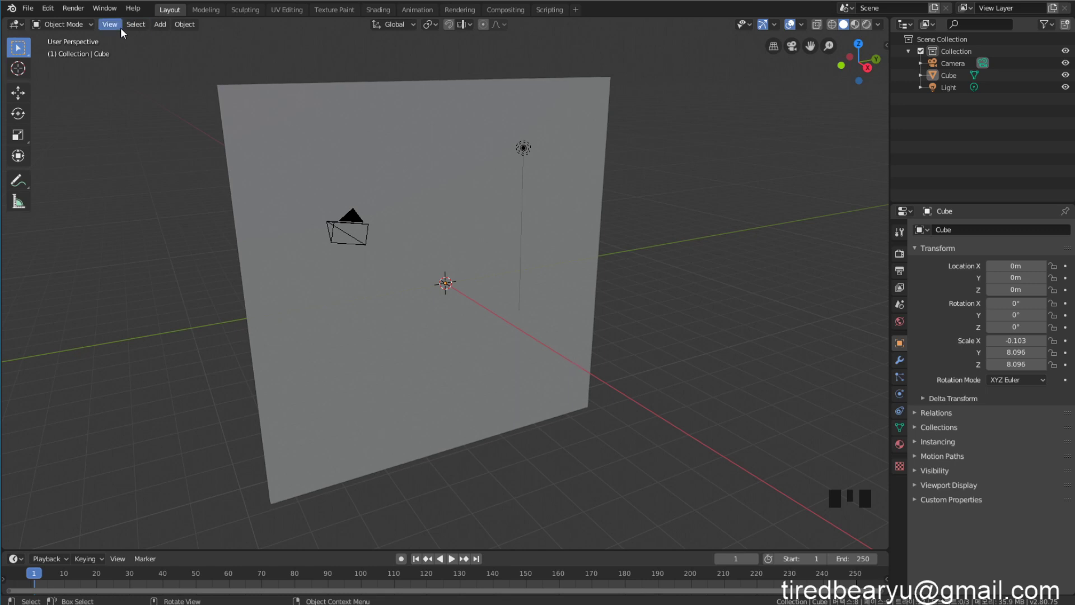
pyautogui.click(185, 25)
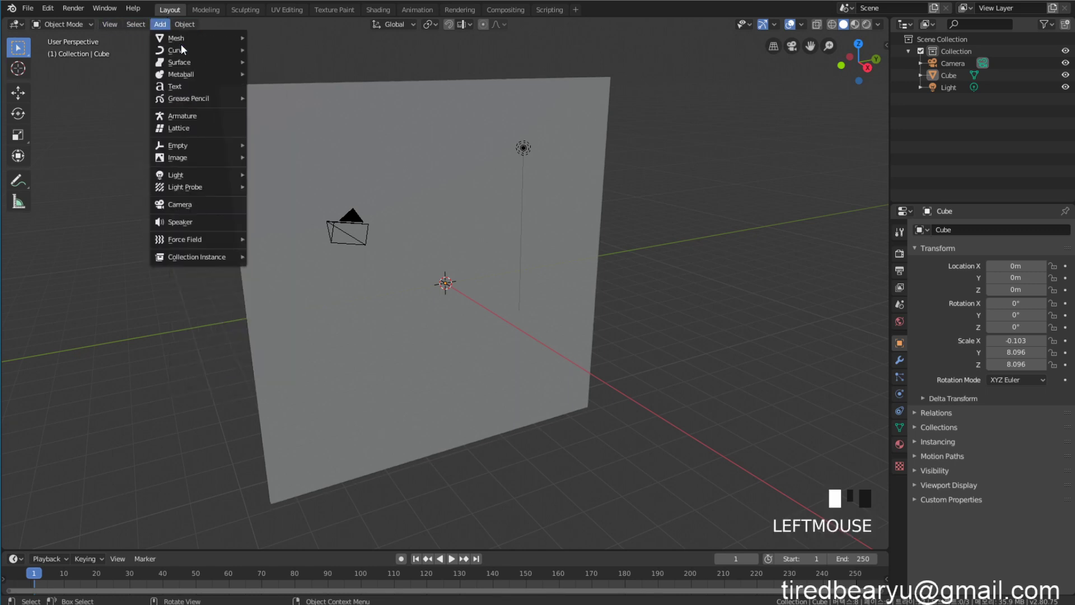
pyautogui.moveTo(194, 37)
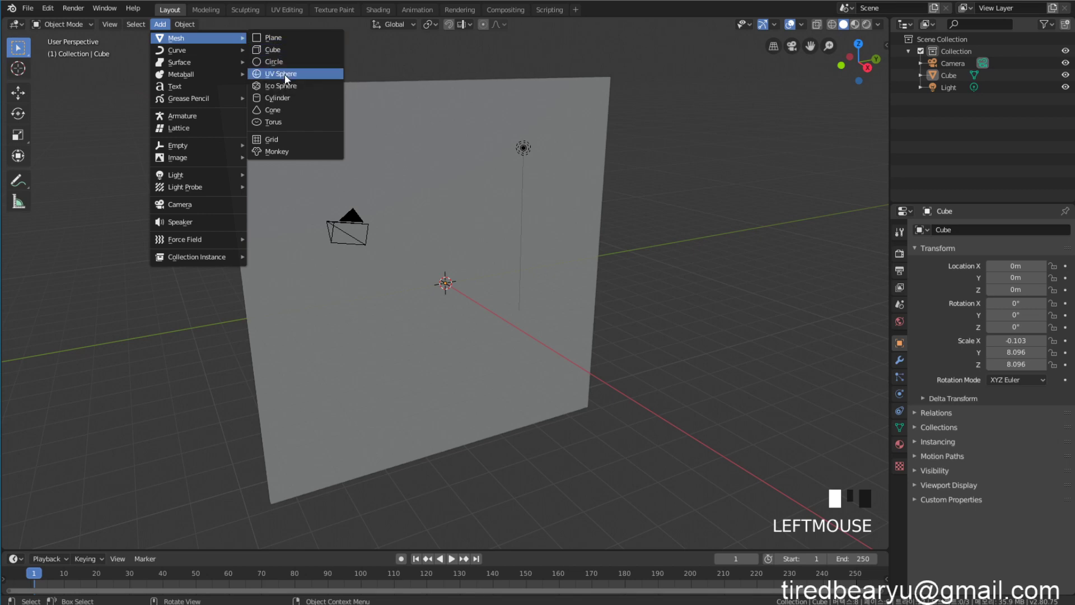
pyautogui.click(284, 74)
pyautogui.moveTo(638, 270); pyautogui.dragTo(583, 255, button='middle')
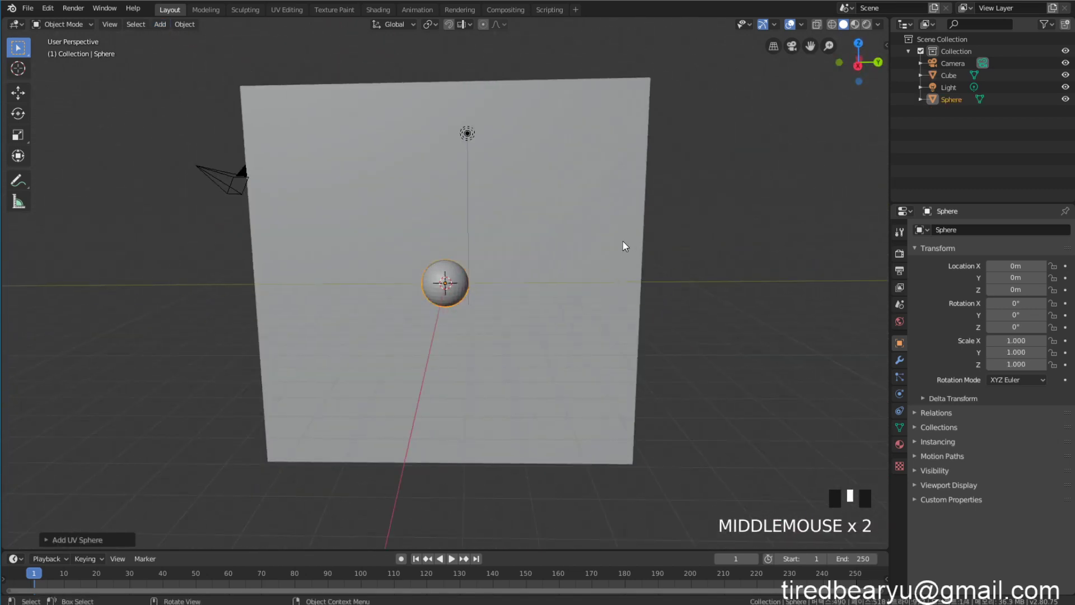
# Try to parent the slab to the sphere with the Object parenting option, keeping the sphere as the active object
pyautogui.click(478, 315)
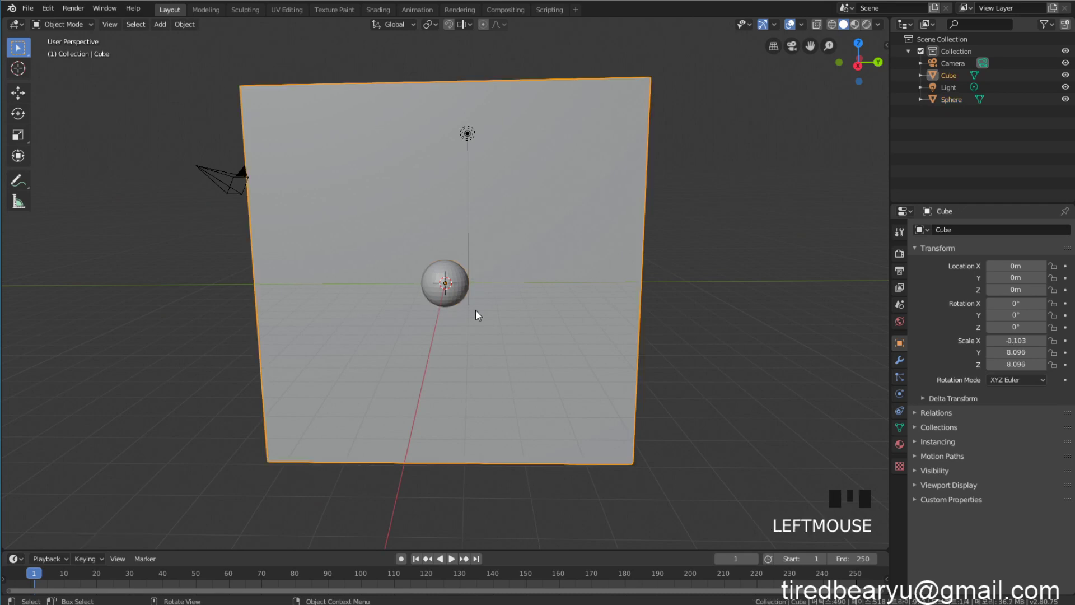
pyautogui.click(445, 297)
pyautogui.click(596, 276)
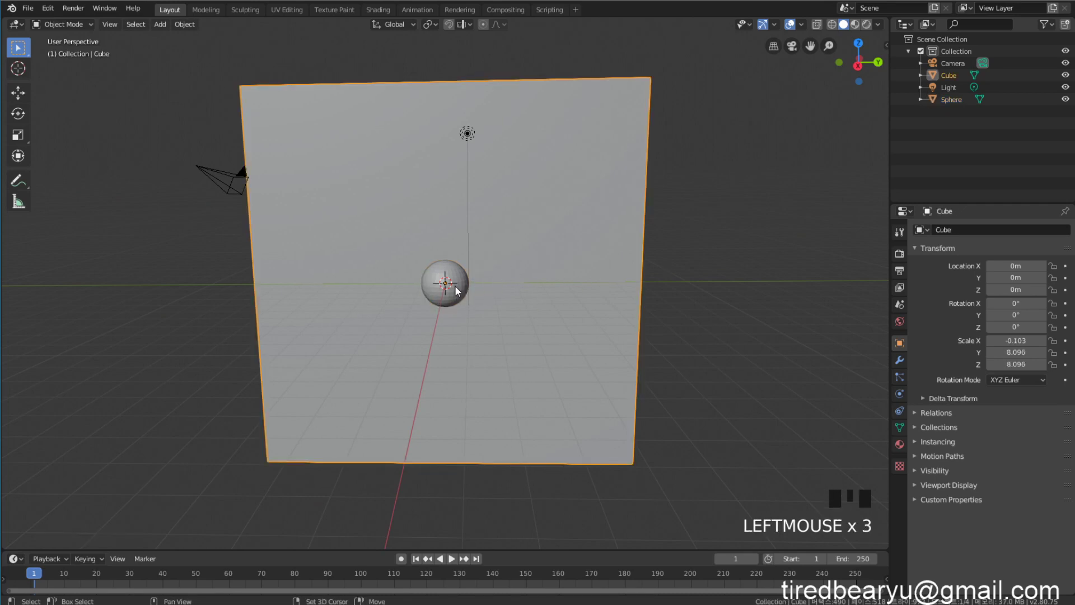
pyautogui.keyDown('shift'); pyautogui.click(447, 284); pyautogui.keyUp('shift')
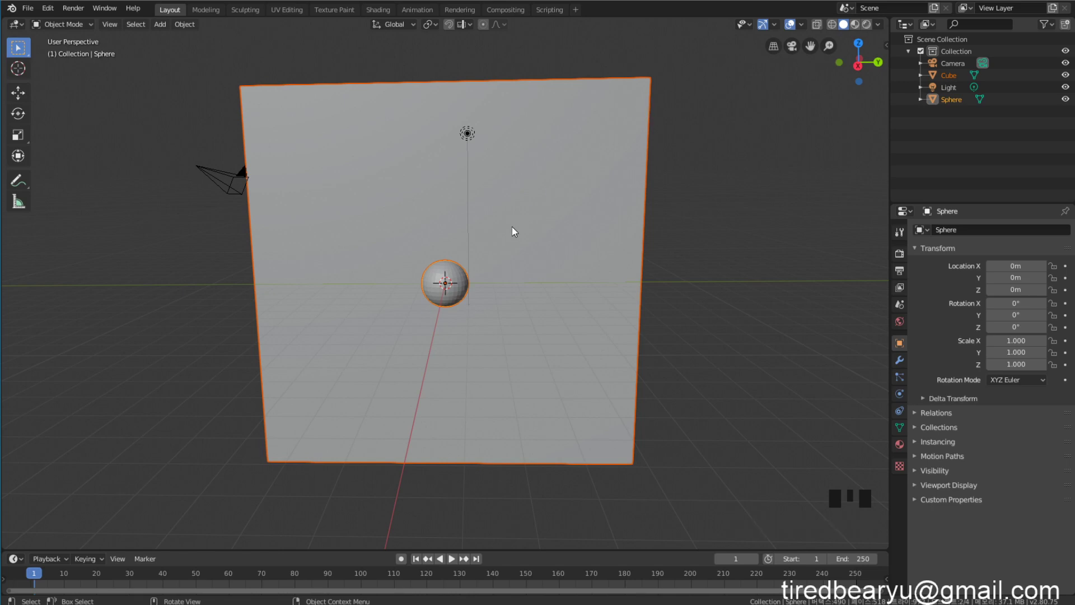
pyautogui.rightClick(494, 230)
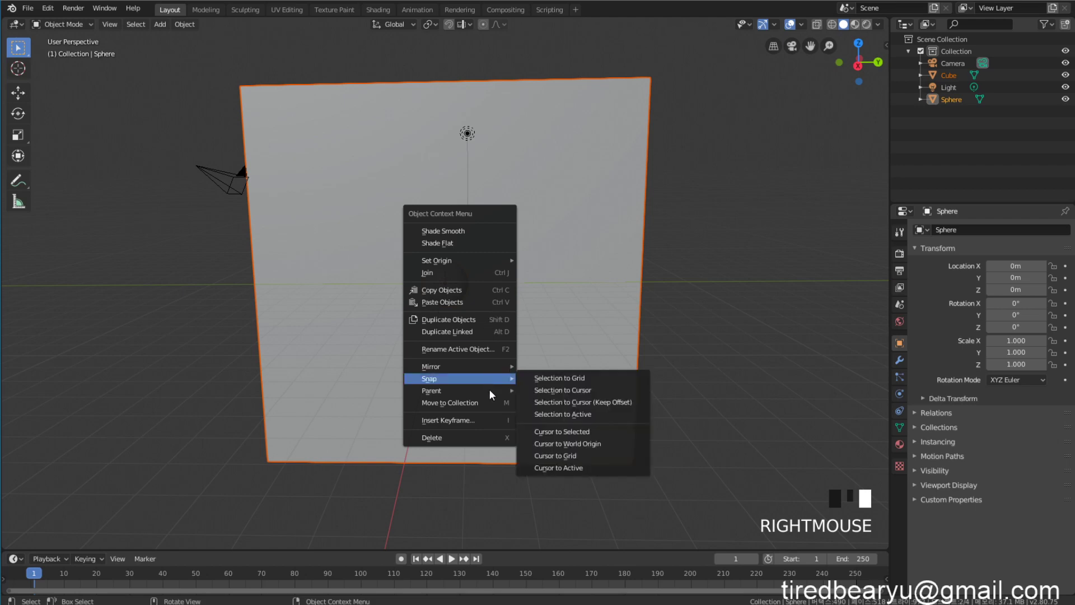
pyautogui.moveTo(486, 390)
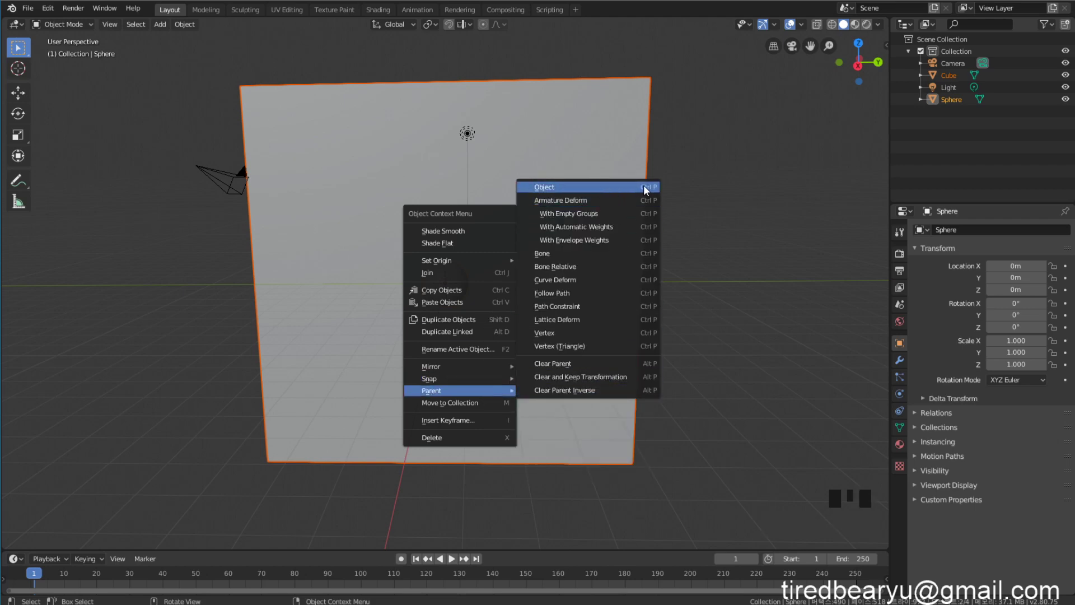
pyautogui.click(576, 185)
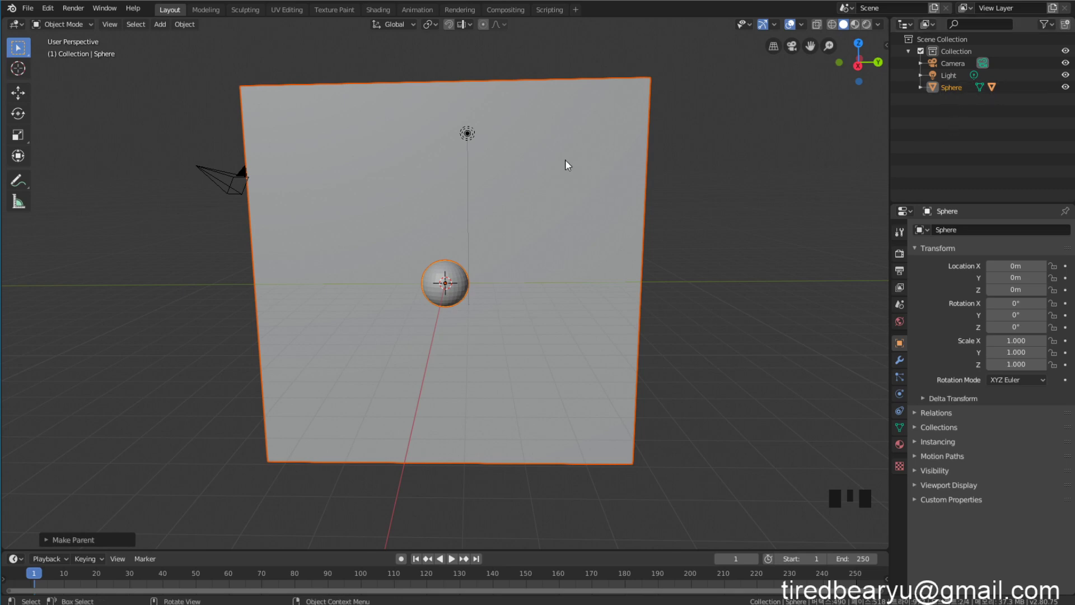
# Examine how the sphere and its child are nested in the scene collection hierarchy
pyautogui.click(834, 167)
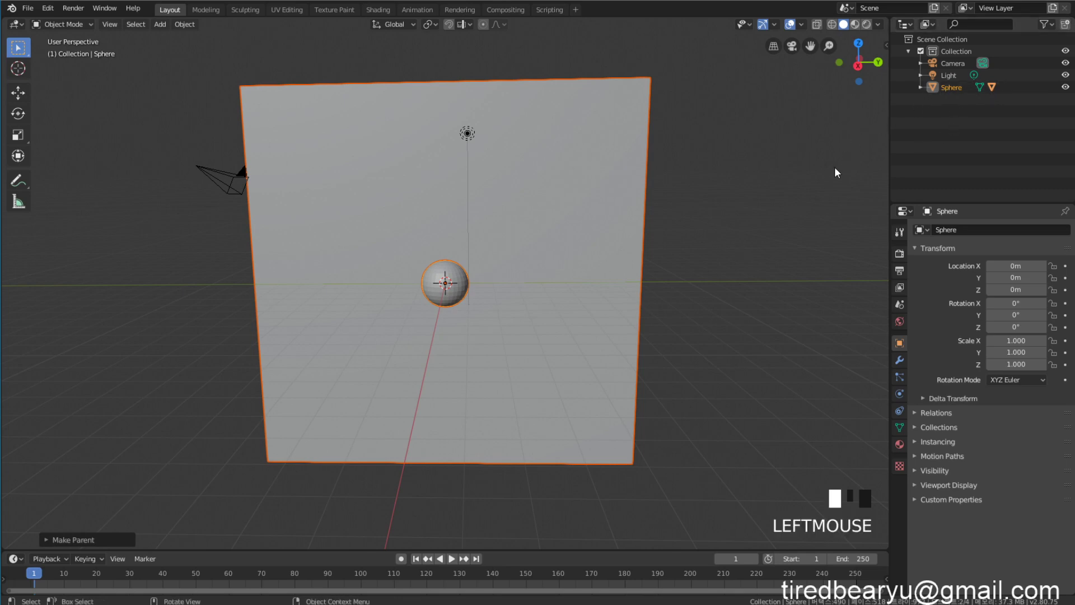
pyautogui.click(929, 90)
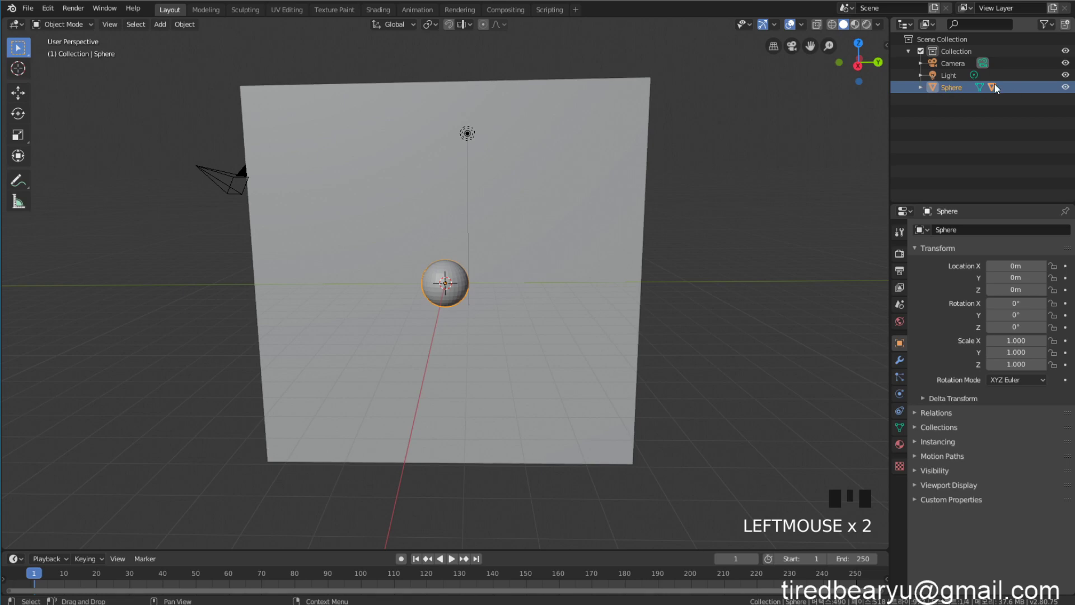
pyautogui.click(991, 83)
pyautogui.click(921, 87)
pyautogui.click(922, 87)
pyautogui.click(687, 236)
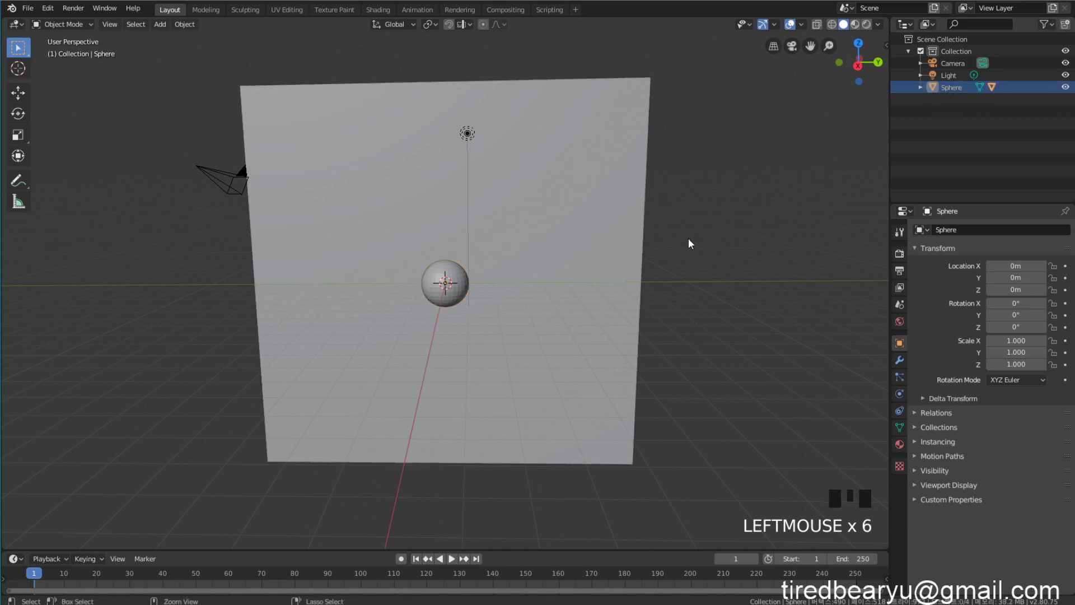
# Undo the parenting between the slab and the sphere, and clear the selection
pyautogui.hotkey('ctrl', 'z')
pyautogui.hotkey('ctrl', 'z')
pyautogui.hotkey('ctrl', 'z')
pyautogui.hotkey('ctrl', 'z')
pyautogui.hotkey('ctrl', 'z')
pyautogui.hotkey('ctrl', 'z')
pyautogui.hotkey('ctrl', 'z')
pyautogui.hotkey('ctrl', 'z')
pyautogui.hotkey('ctrl', 'z')
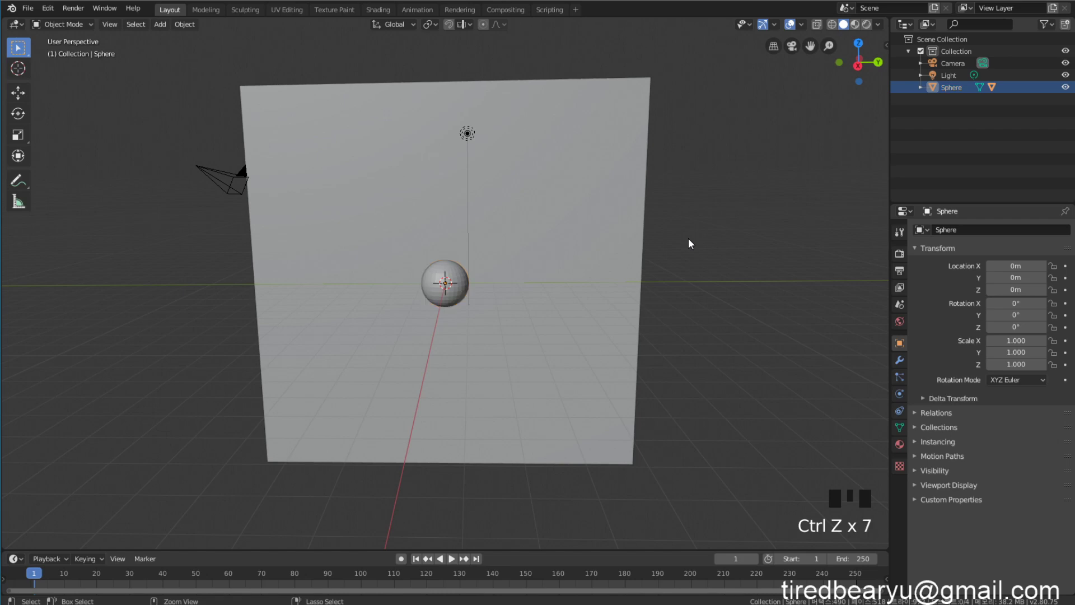
pyautogui.click(738, 239)
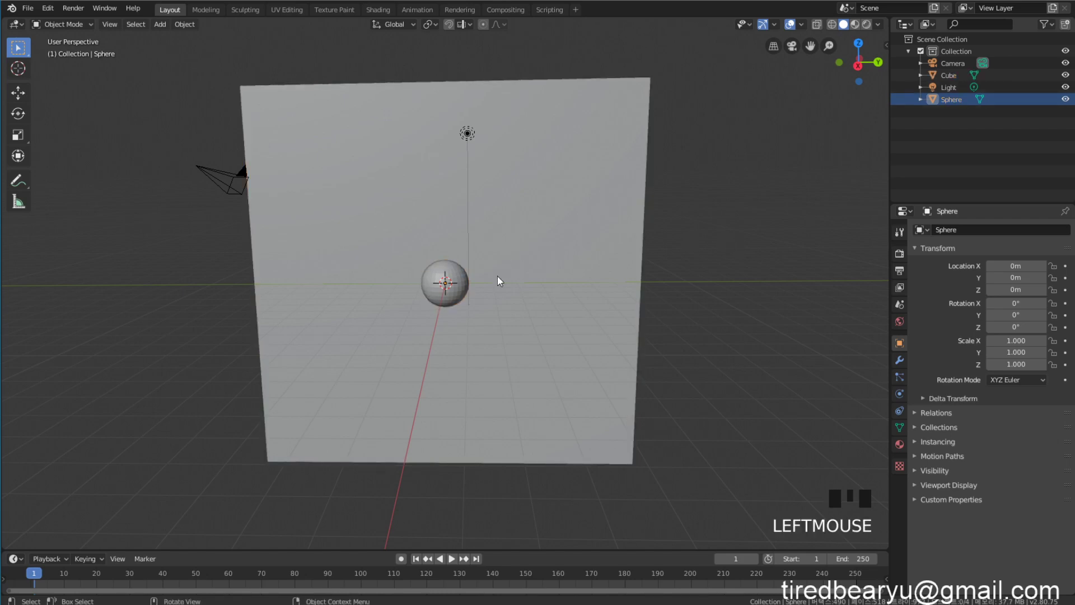
# Parent the sphere to the slab with the Object parenting option, keeping the slab as the active object
pyautogui.click(455, 301)
pyautogui.keyDown('shift'); pyautogui.click(630, 169); pyautogui.keyUp('shift')
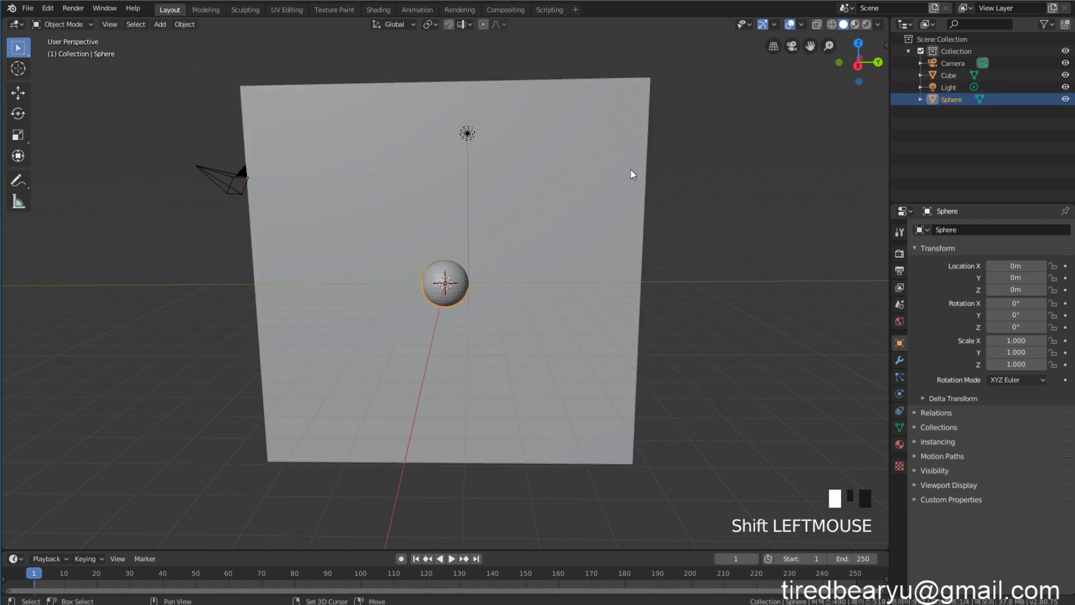
pyautogui.rightClick(628, 171)
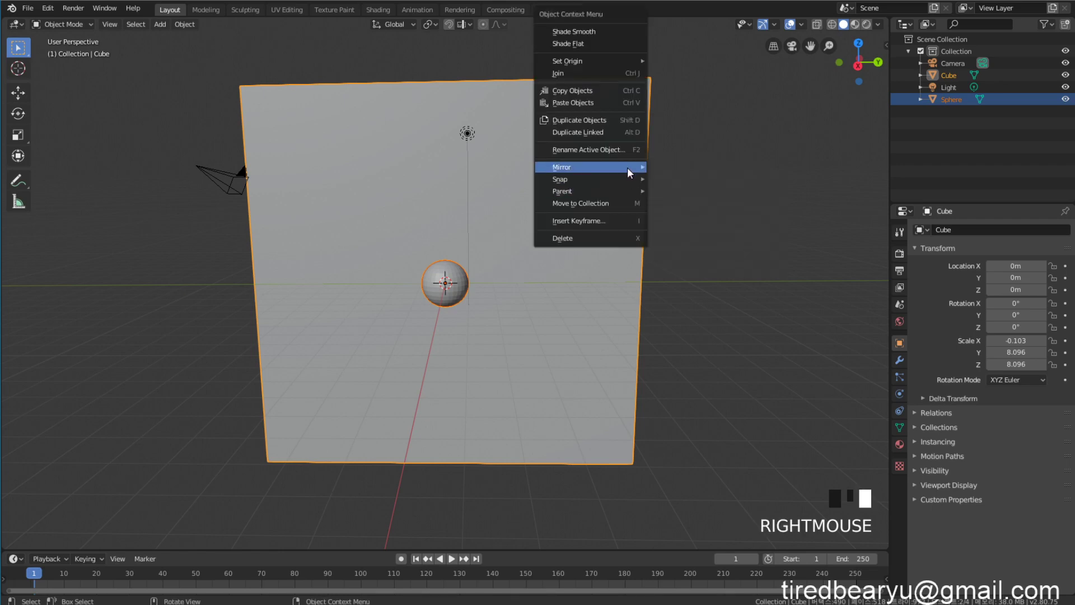
pyautogui.moveTo(627, 184)
pyautogui.click(731, 191)
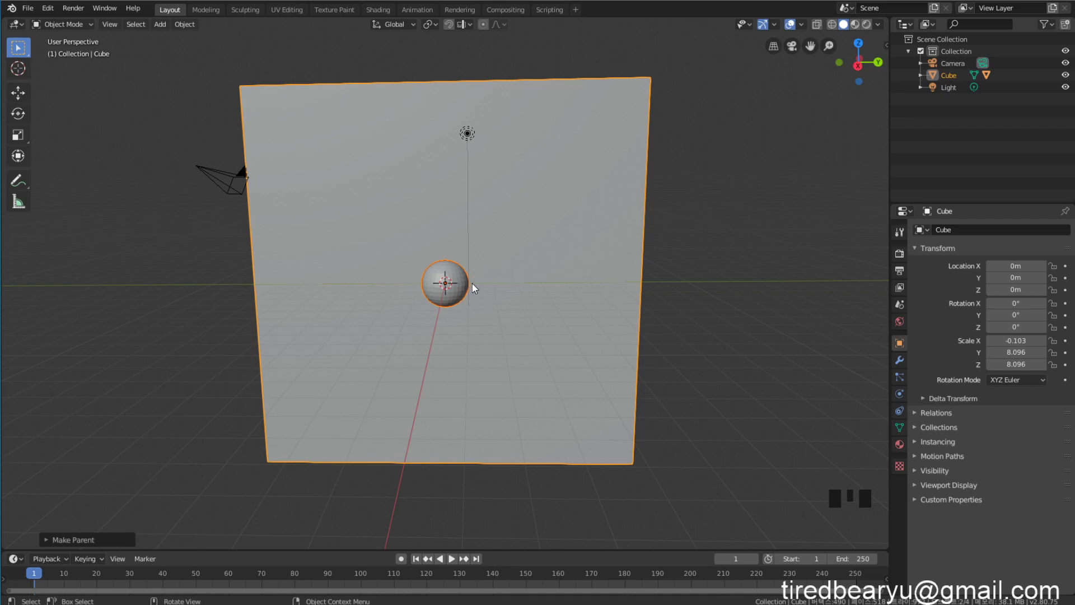
# Expand the slab's entry in the scene collection and examine how the sphere is nested beneath it
pyautogui.click(921, 76)
pyautogui.click(926, 75)
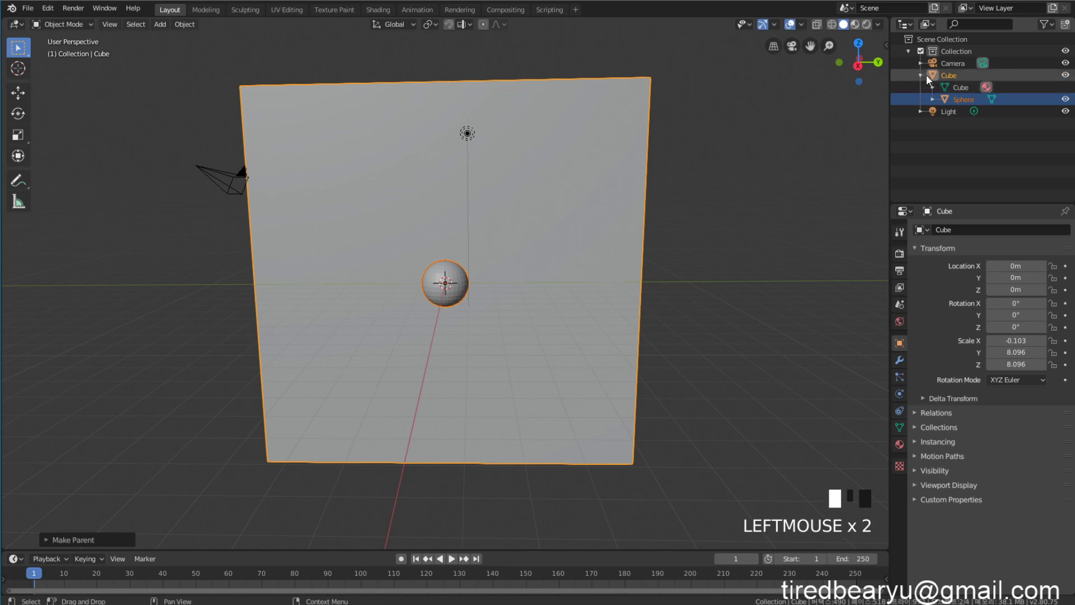
pyautogui.click(926, 75)
pyautogui.click(775, 191)
pyautogui.click(612, 146)
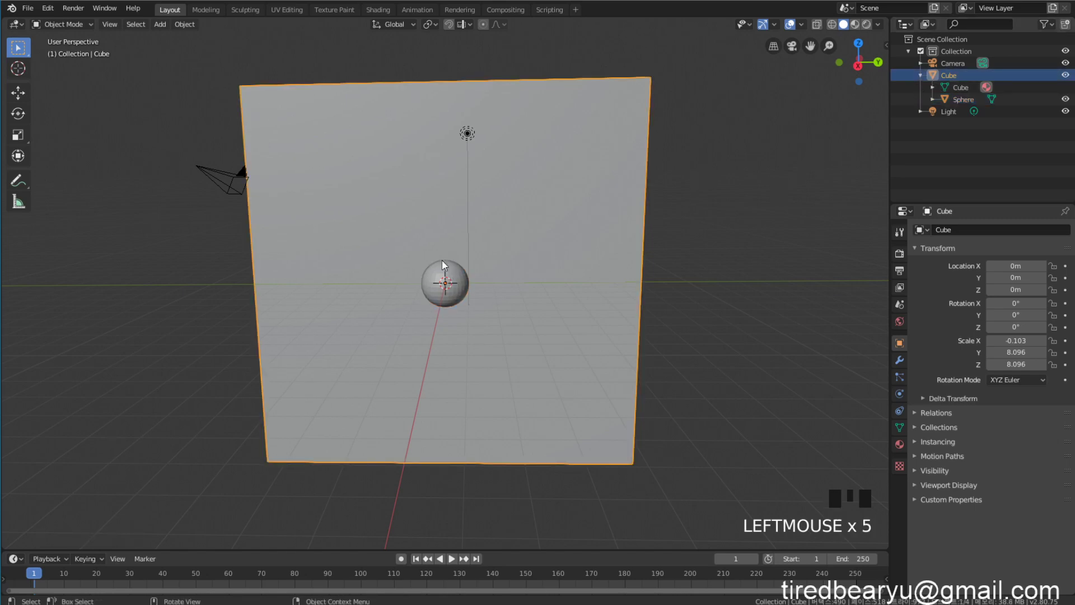
pyautogui.click(764, 244)
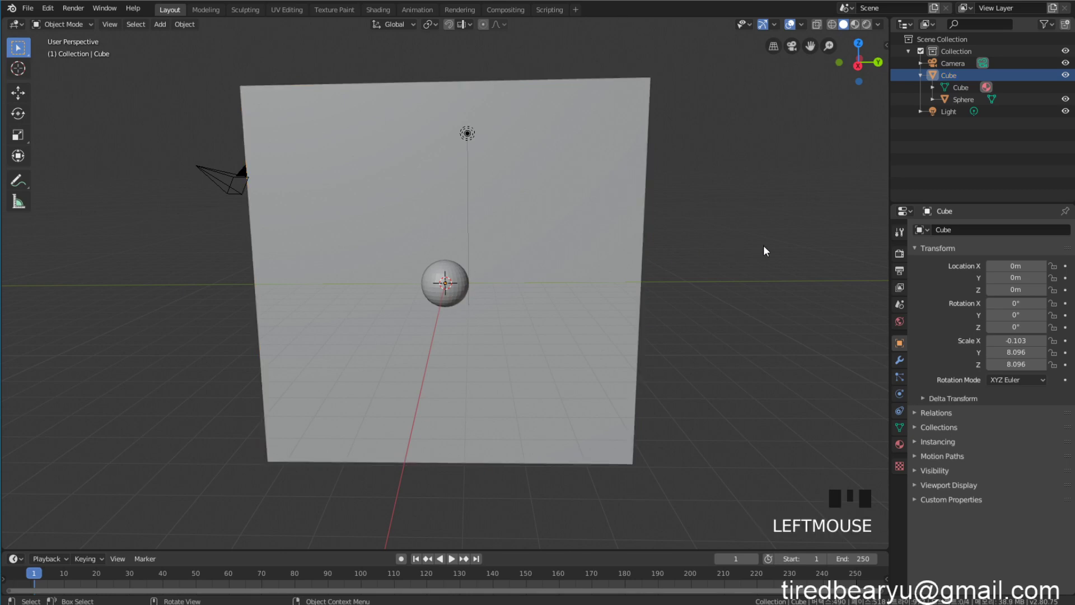
# Start a Cell Fracture on the slab only and set its point source to Child Verts
pyautogui.moveTo(516, 96); pyautogui.dragTo(725, 177)
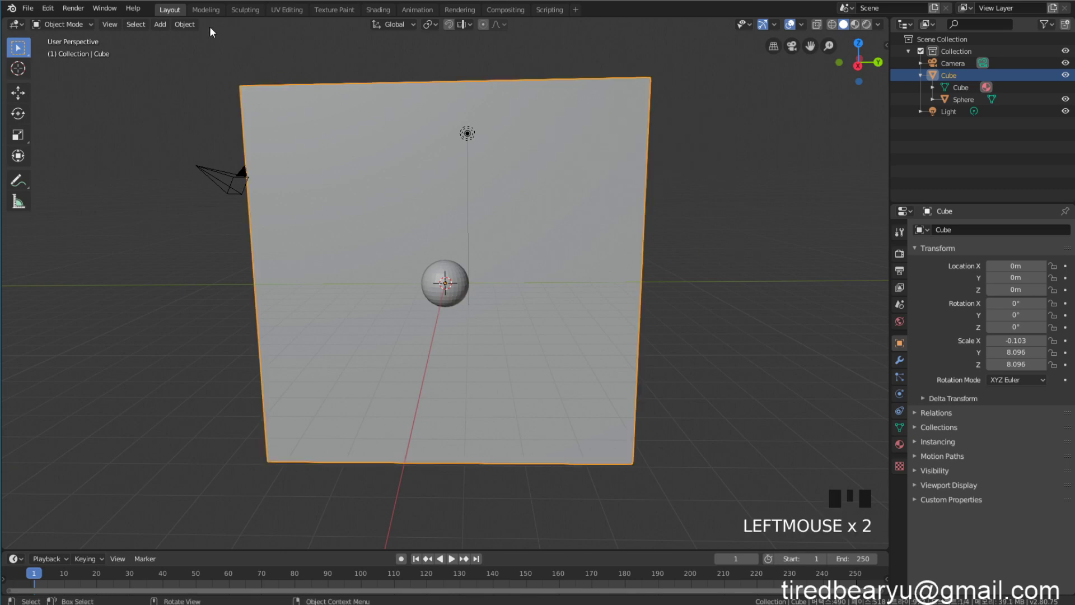
pyautogui.click(186, 25)
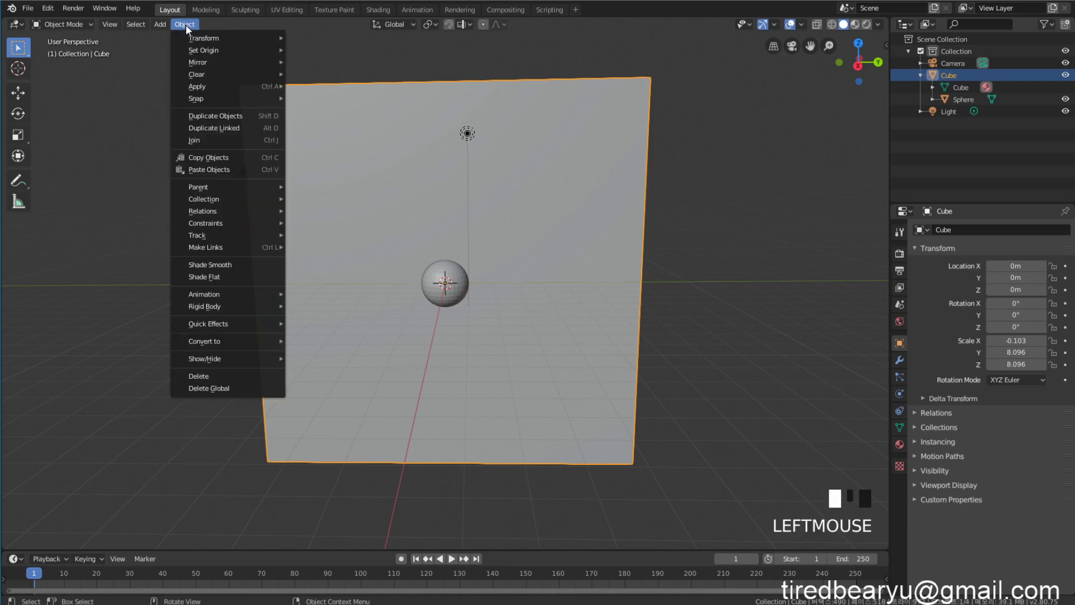
pyautogui.moveTo(234, 324)
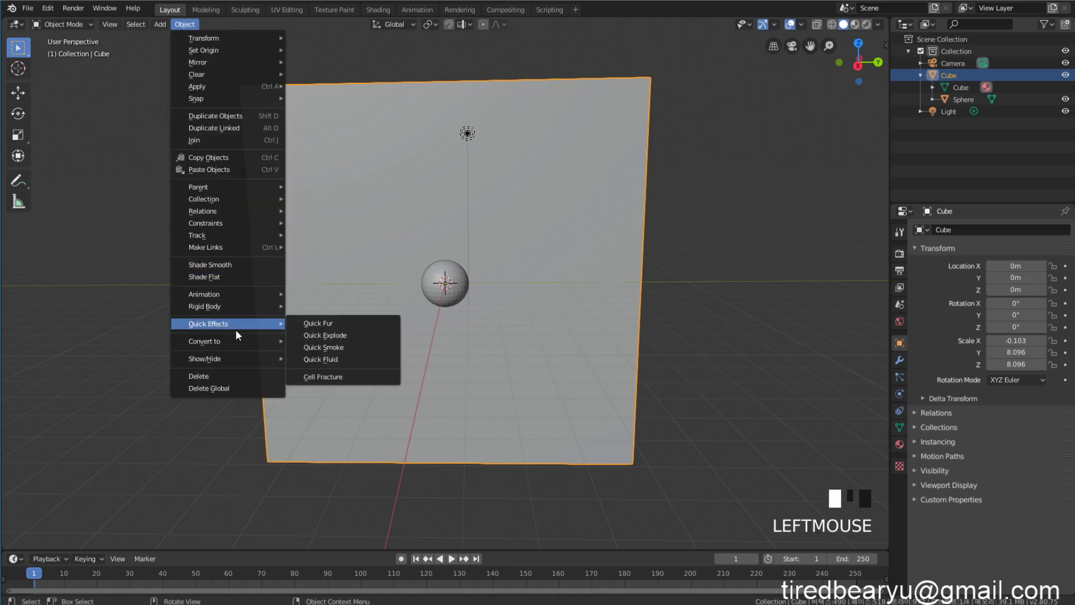
pyautogui.click(347, 378)
pyautogui.moveTo(420, 270); pyautogui.dragTo(912, 124)
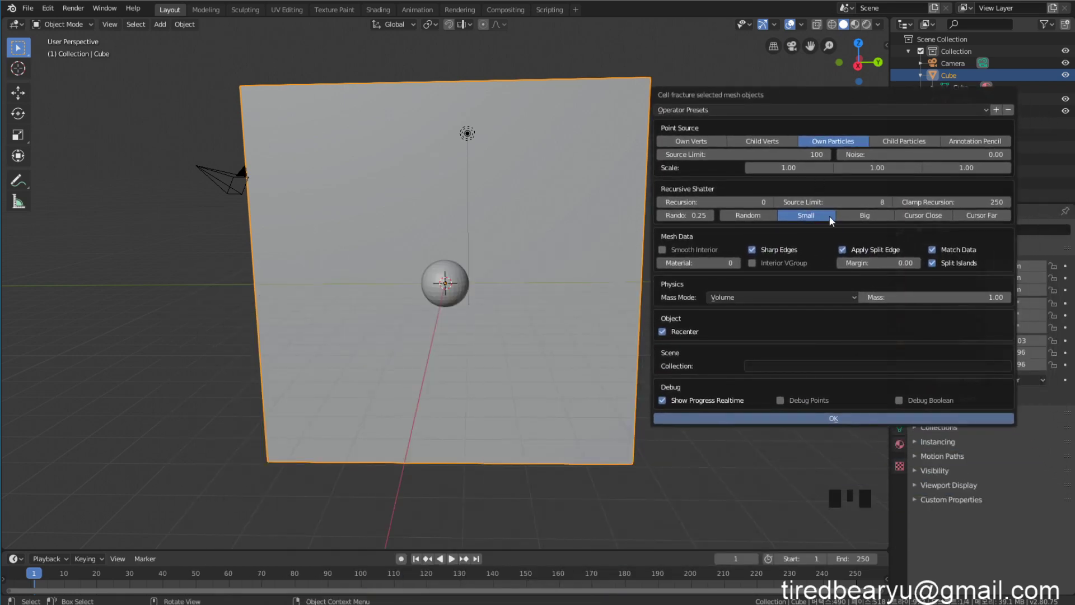
pyautogui.click(763, 142)
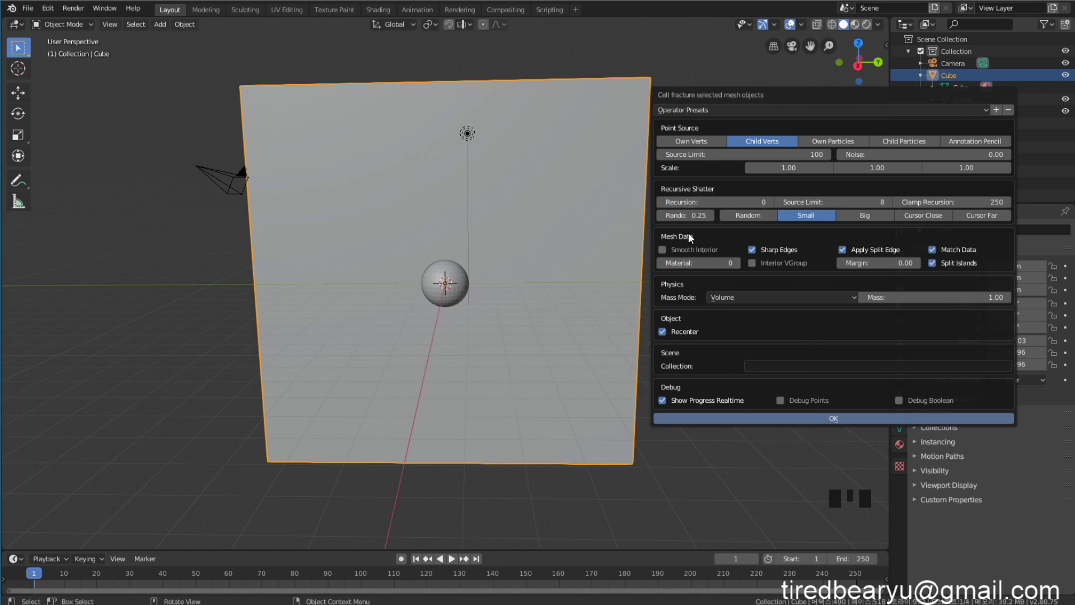
# Set the fracture's recursion to 5 and its recursive shatter selection to Random
pyautogui.click(748, 204)
pyautogui.write('5')
pyautogui.press('Return')
pyautogui.moveTo(751, 219); pyautogui.dragTo(807, 226)
pyautogui.click(751, 216)
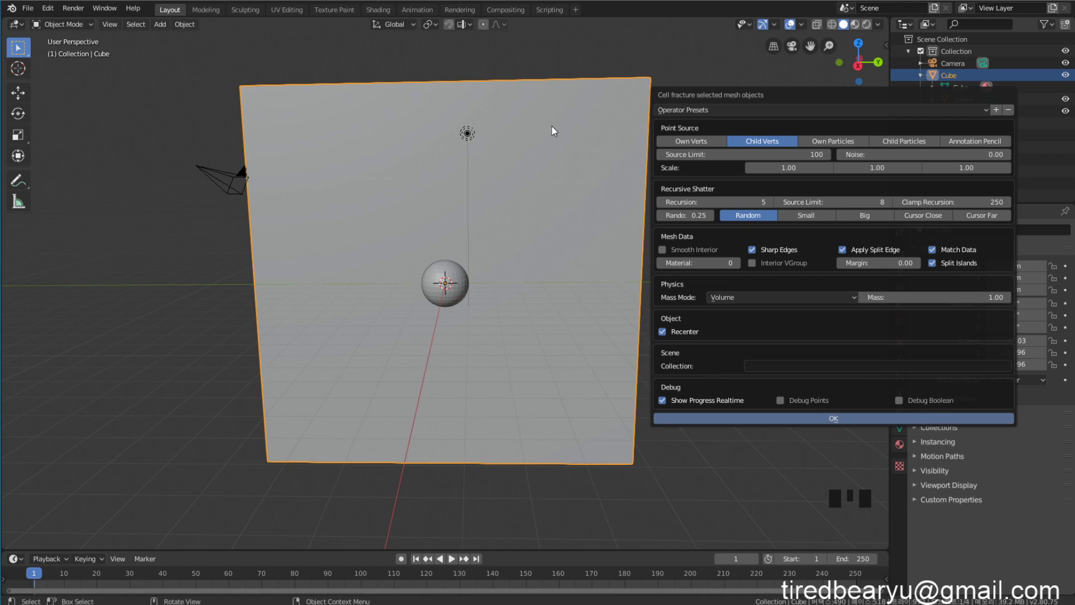
# Run the cell fracture on the slab with Rando at 0.25 and inspect the resulting pieces
pyautogui.click(693, 217)
pyautogui.press('Return')
pyautogui.click(777, 418)
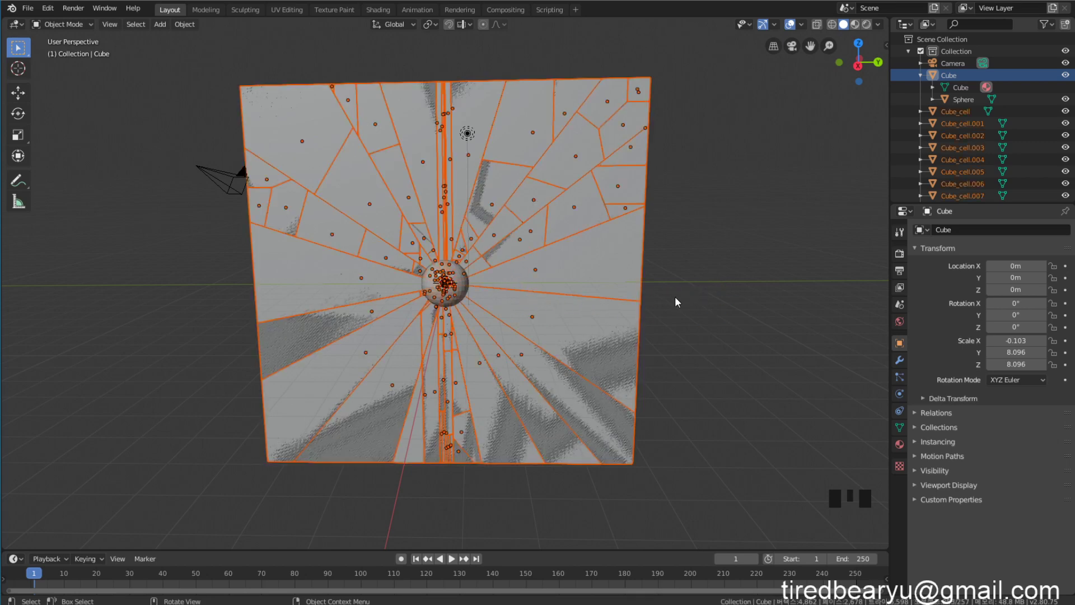
pyautogui.moveTo(676, 300)
pyautogui.mouseDown(button='middle')
pyautogui.moveTo(806, 288)
pyautogui.moveTo(645, 301)
pyautogui.moveTo(650, 436)
pyautogui.moveTo(692, 317)
pyautogui.moveTo(688, 296)
pyautogui.mouseUp(button='middle')
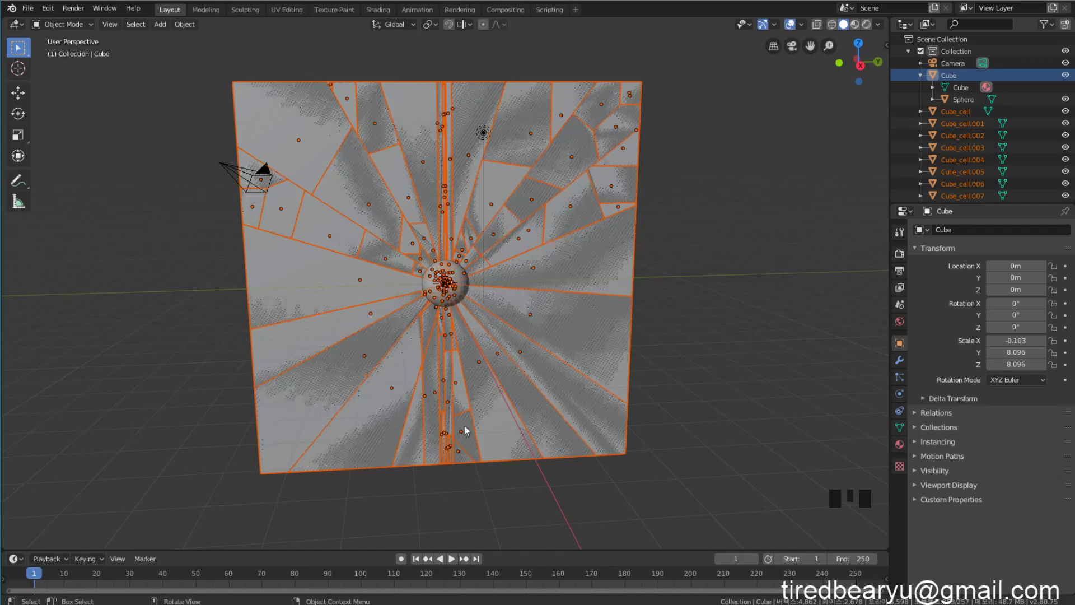
pyautogui.moveTo(716, 288)
pyautogui.mouseDown(button='middle')
pyautogui.moveTo(603, 303)
pyautogui.moveTo(683, 291)
pyautogui.moveTo(764, 327)
pyautogui.moveTo(712, 285)
pyautogui.mouseUp(button='middle')
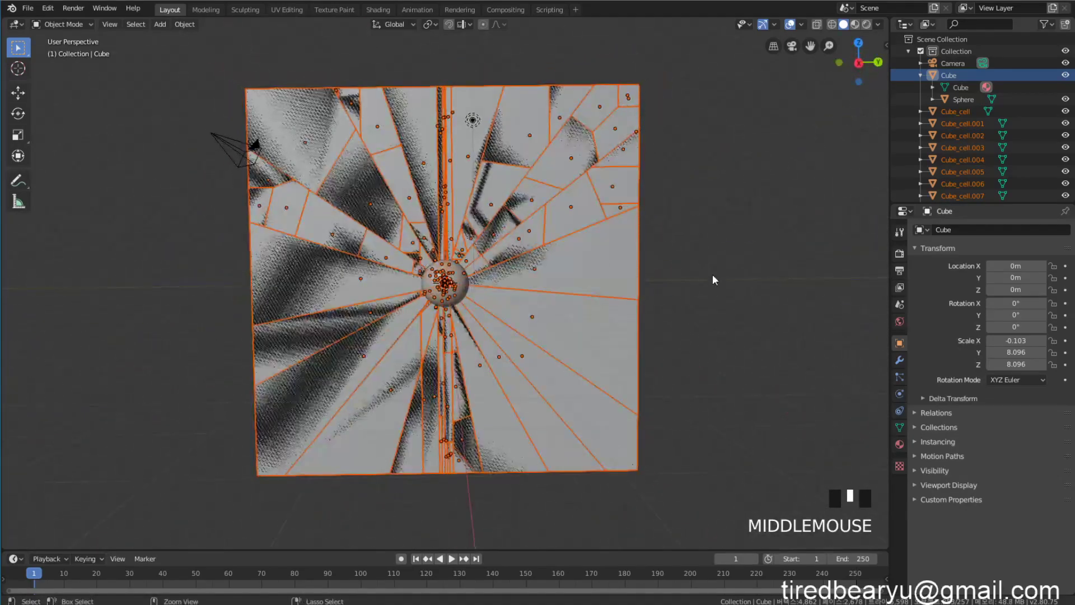
# Undo the slab's cell fracture and clear the selection
pyautogui.hotkey('ctrl', 'z')
pyautogui.click(688, 278)
pyautogui.click(557, 252)
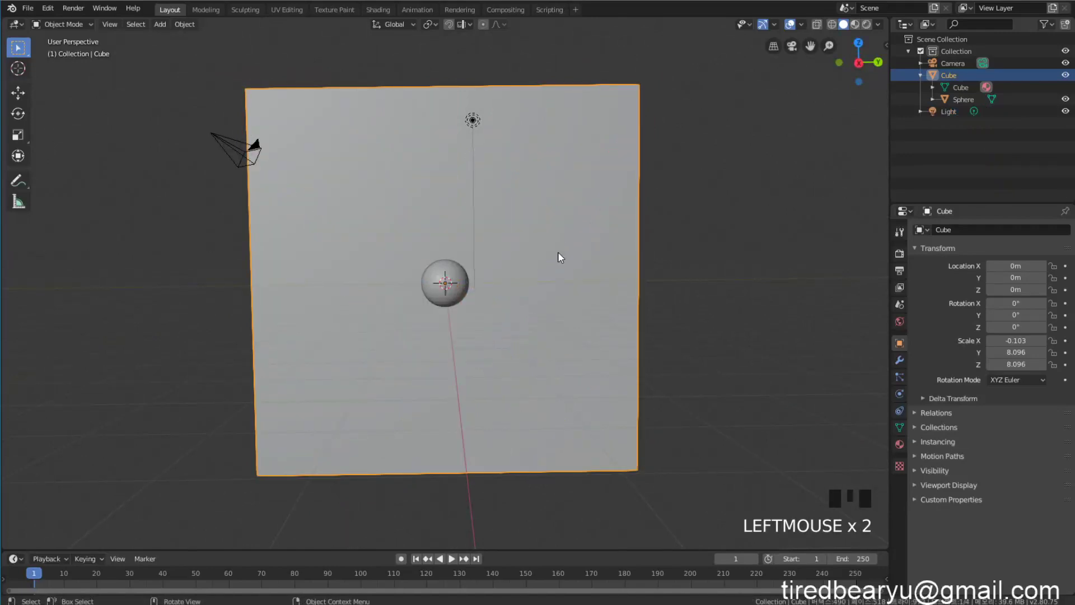
pyautogui.click(707, 260)
pyautogui.click(521, 224)
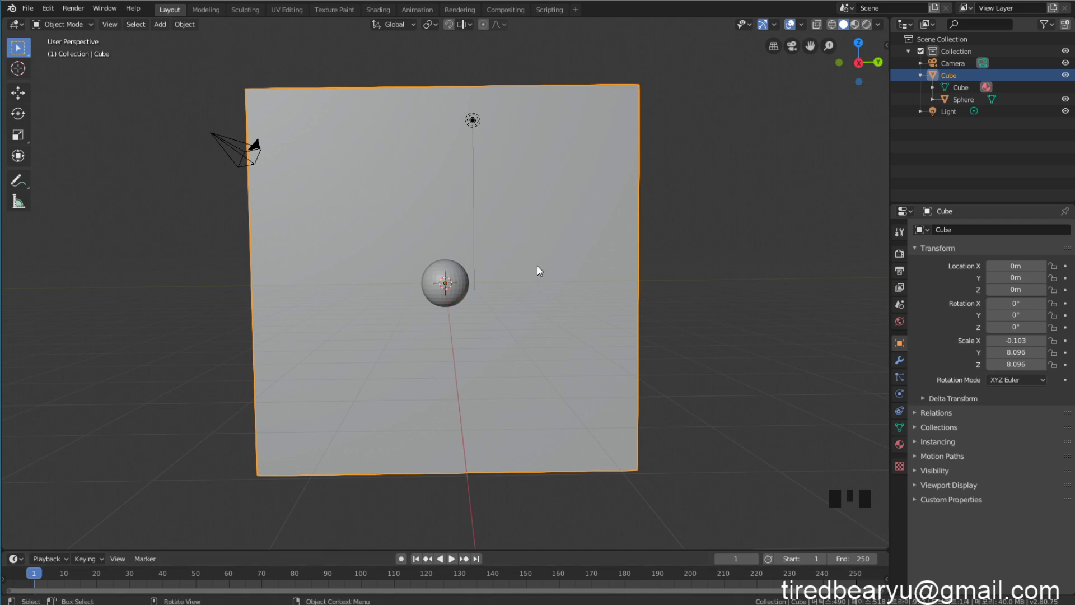
pyautogui.click(721, 238)
# Duplicate the small sphere practically in place and scale the copy up to about 2.894
pyautogui.click(455, 299)
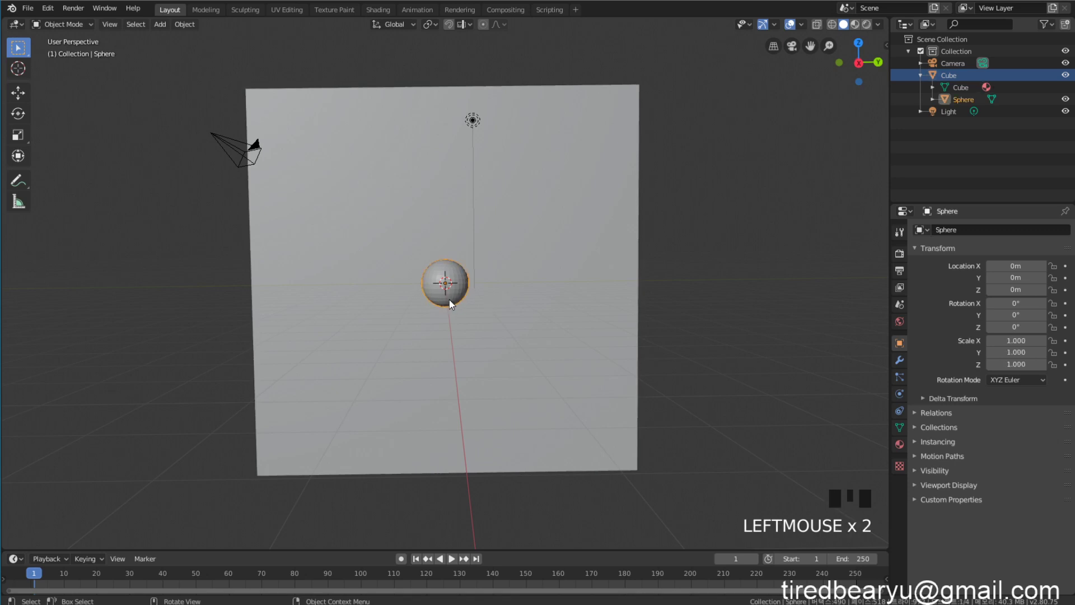
pyautogui.rightClick(452, 303)
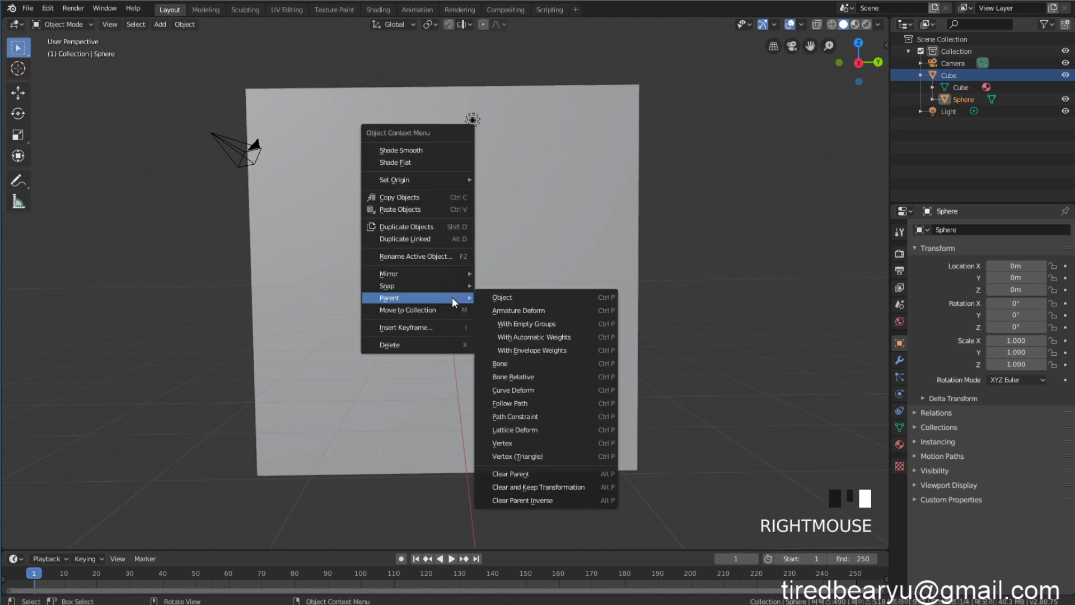
pyautogui.click(426, 226)
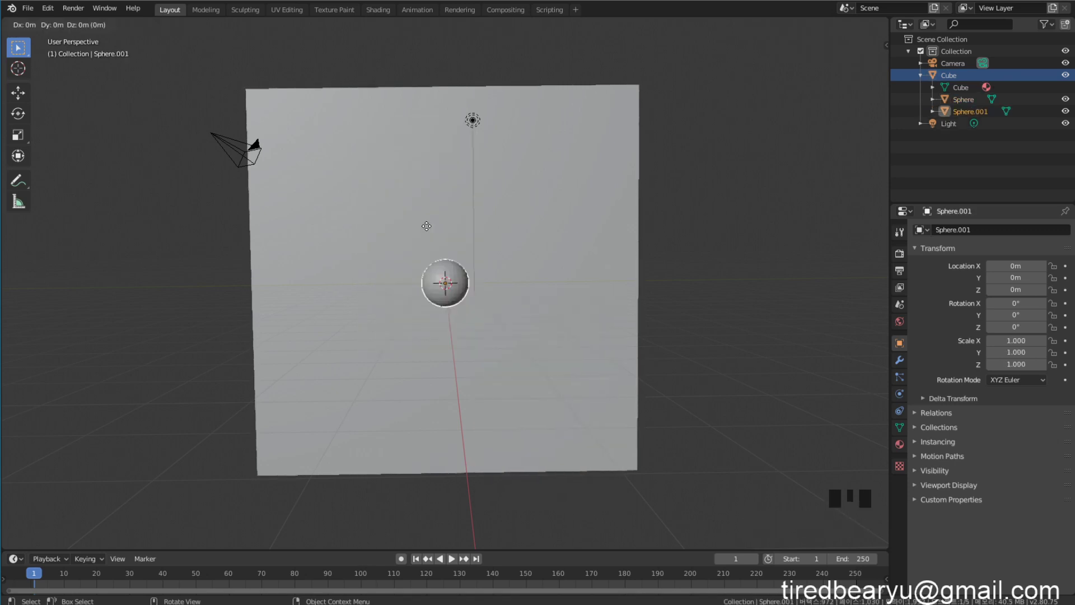
pyautogui.click(426, 227)
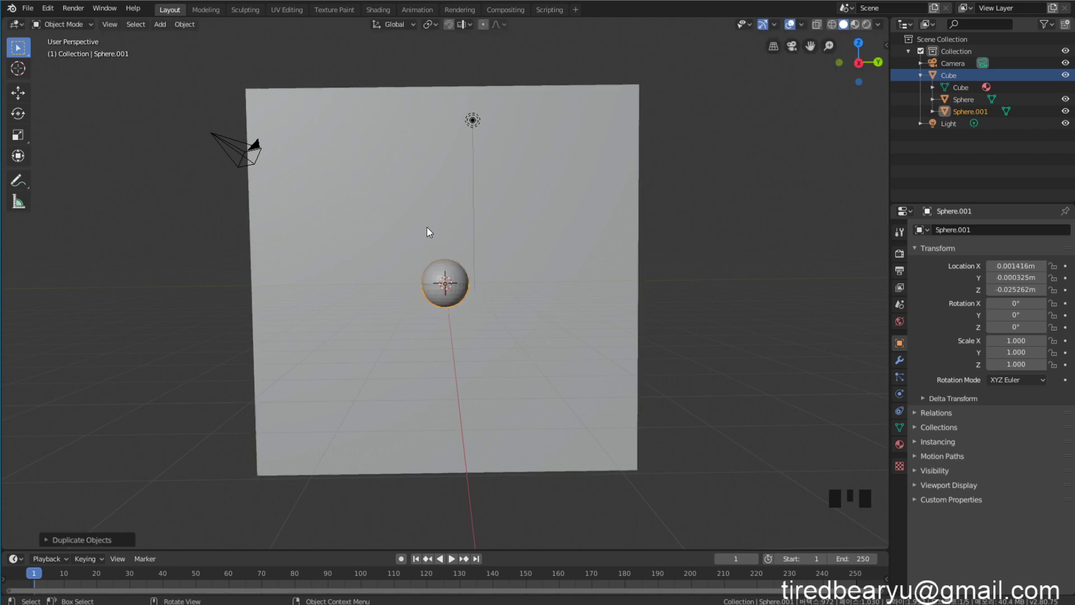
pyautogui.press('s')
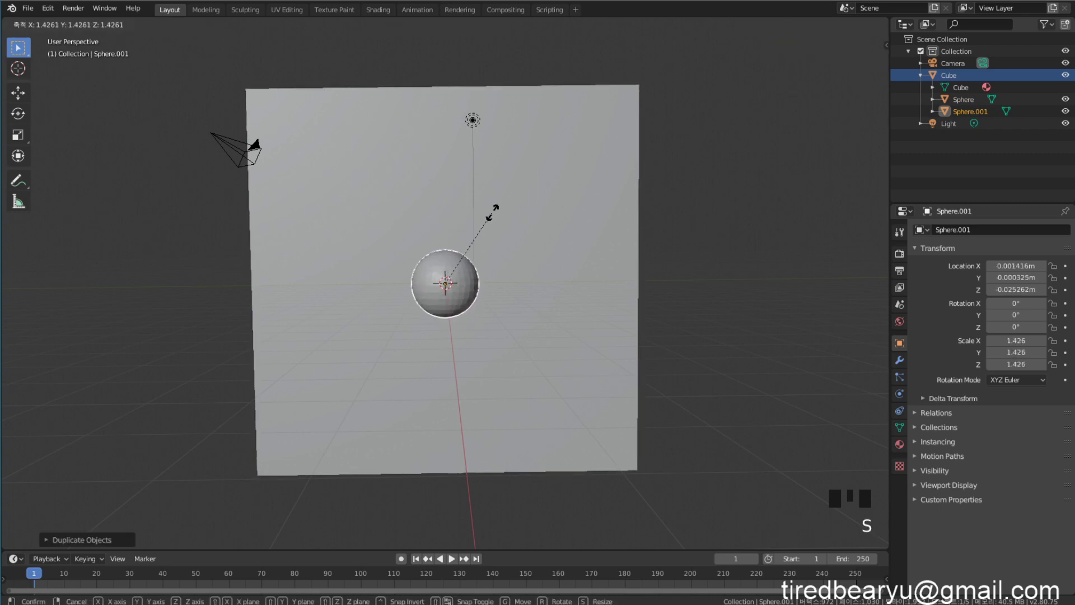
pyautogui.click(584, 187)
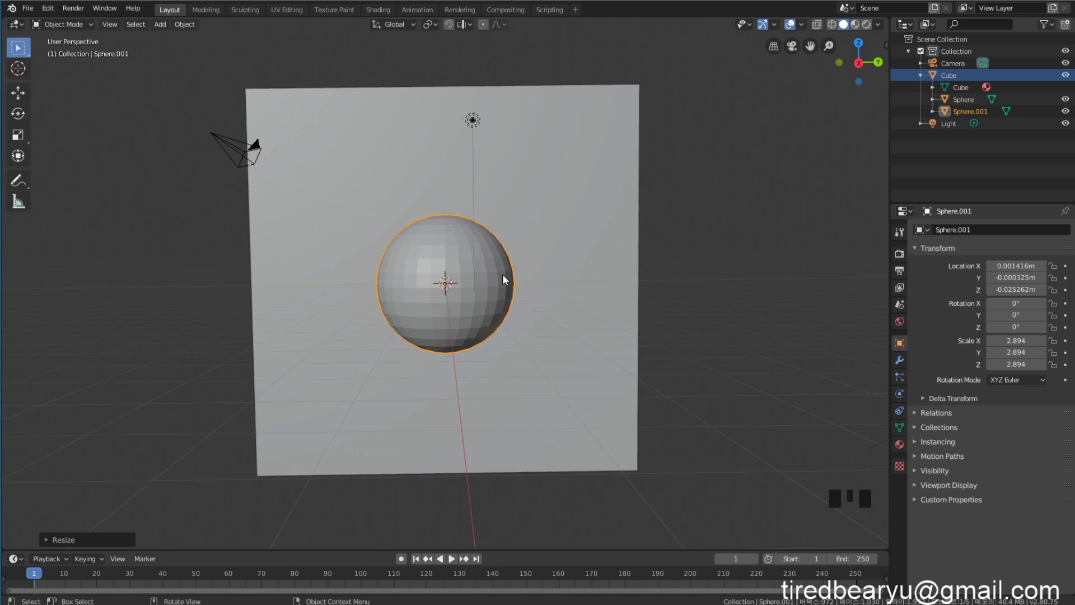
# Duplicate the enlarged sphere in place and scale the new copy up to about 5.417
pyautogui.hotkey('shift', 'd')
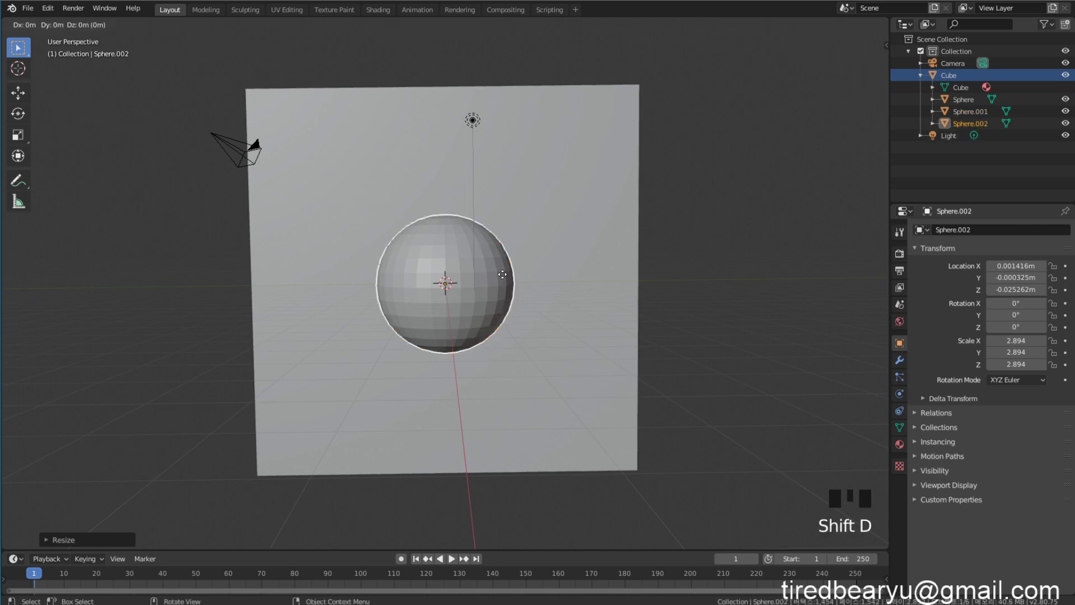
pyautogui.press('s')
pyautogui.click(550, 258)
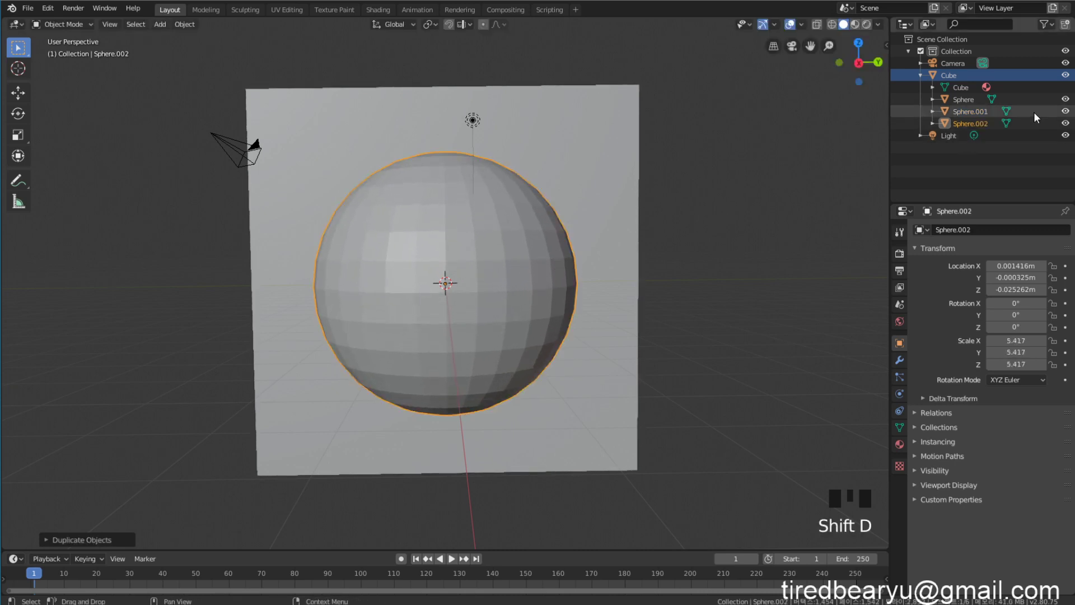
# Examine the three child spheres by selecting each one in the scene collection
pyautogui.click(979, 100)
pyautogui.click(973, 112)
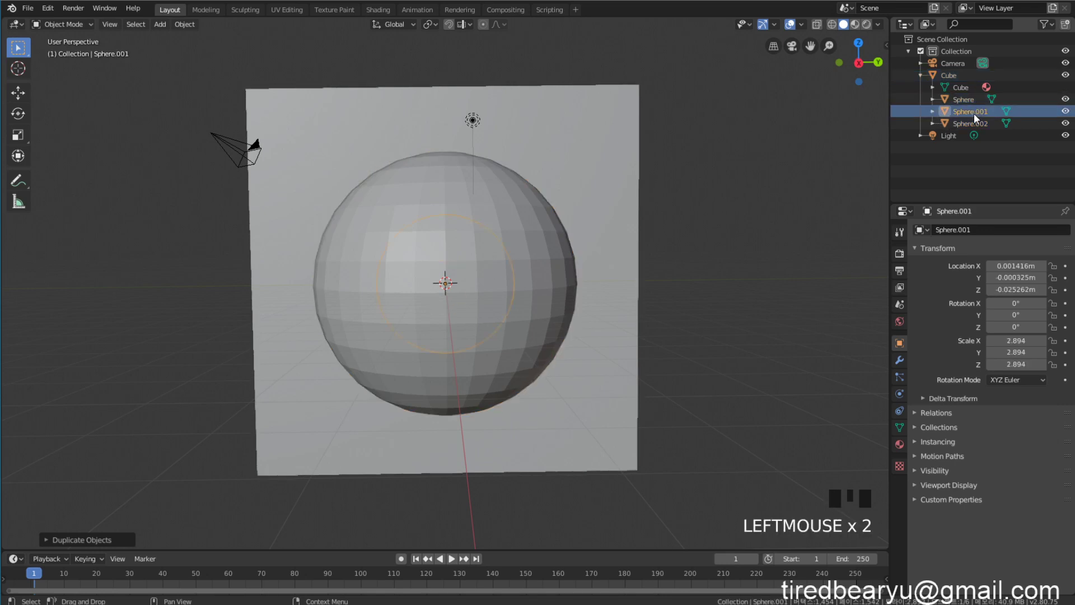
pyautogui.click(970, 115)
pyautogui.click(968, 99)
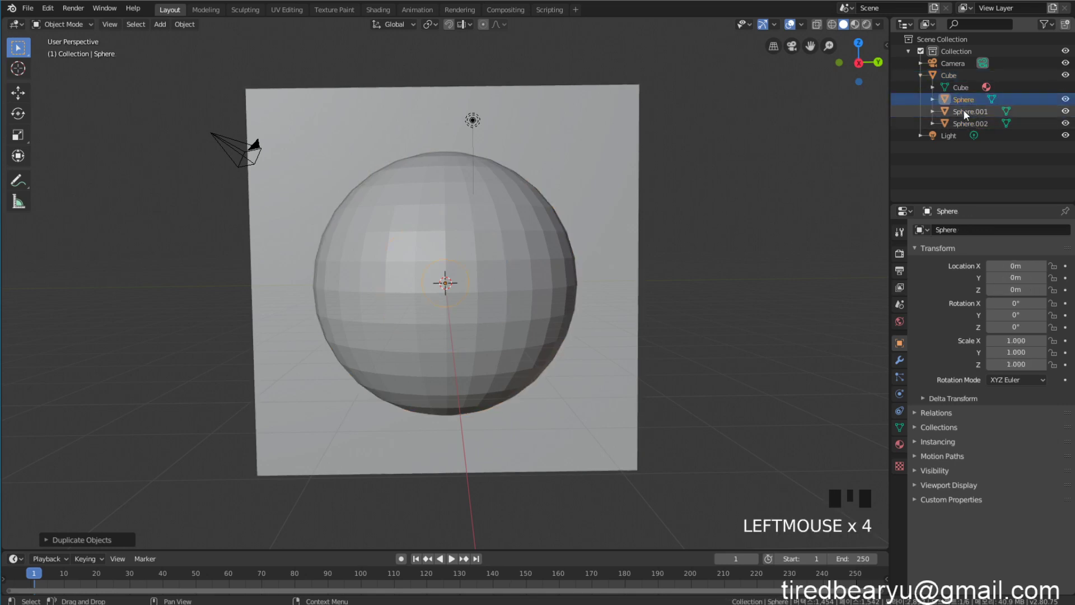
pyautogui.click(964, 111)
pyautogui.click(966, 123)
# Run Cell Fracture on the slab from Child Verts, with recursion 5 and Random shatter
pyautogui.click(633, 127)
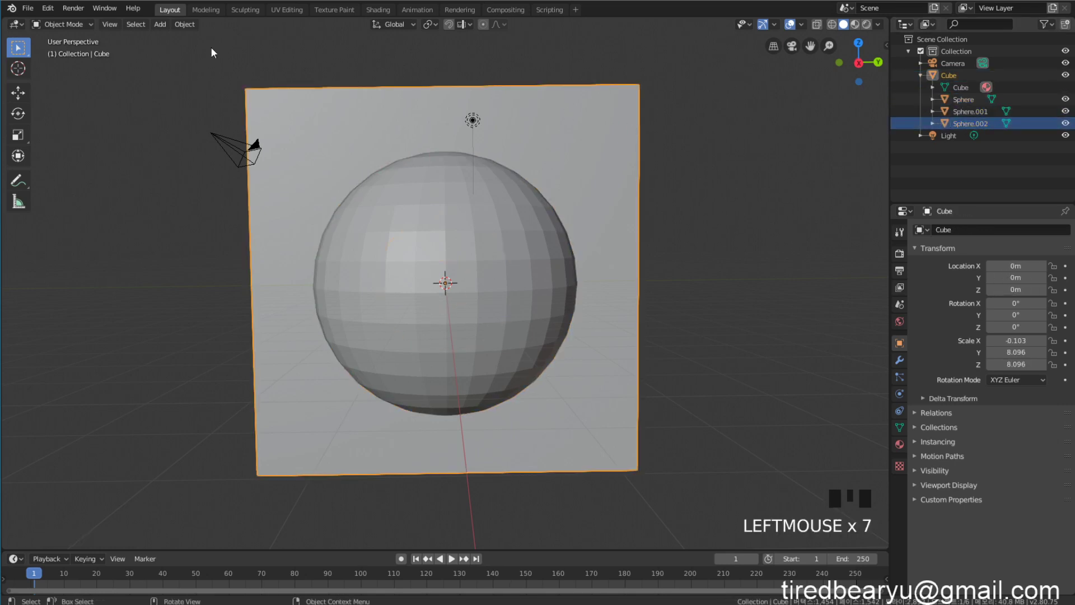
pyautogui.click(184, 25)
pyautogui.moveTo(220, 325)
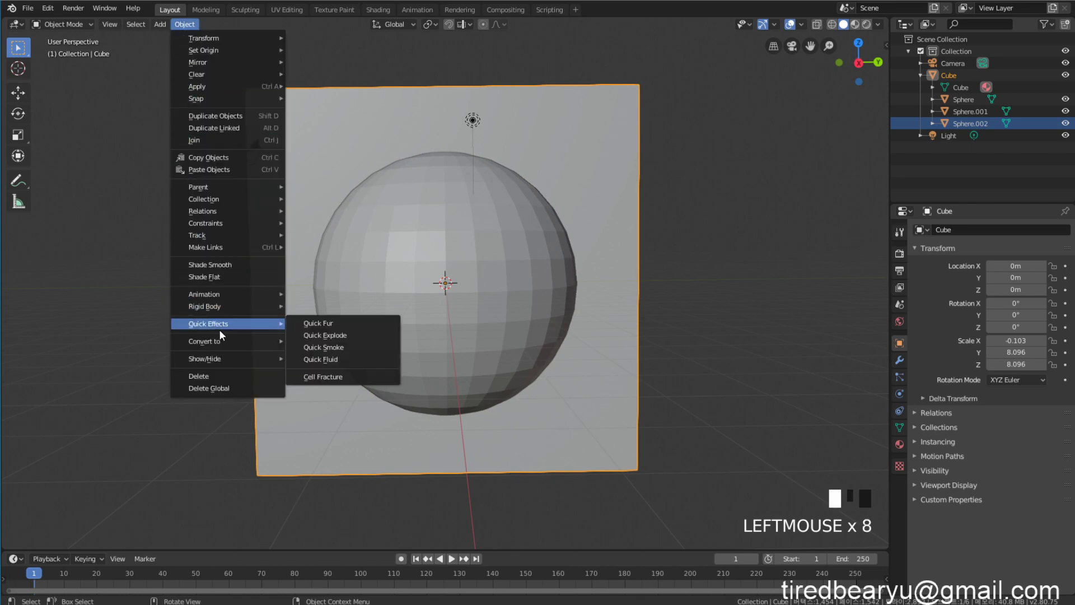
pyautogui.click(348, 375)
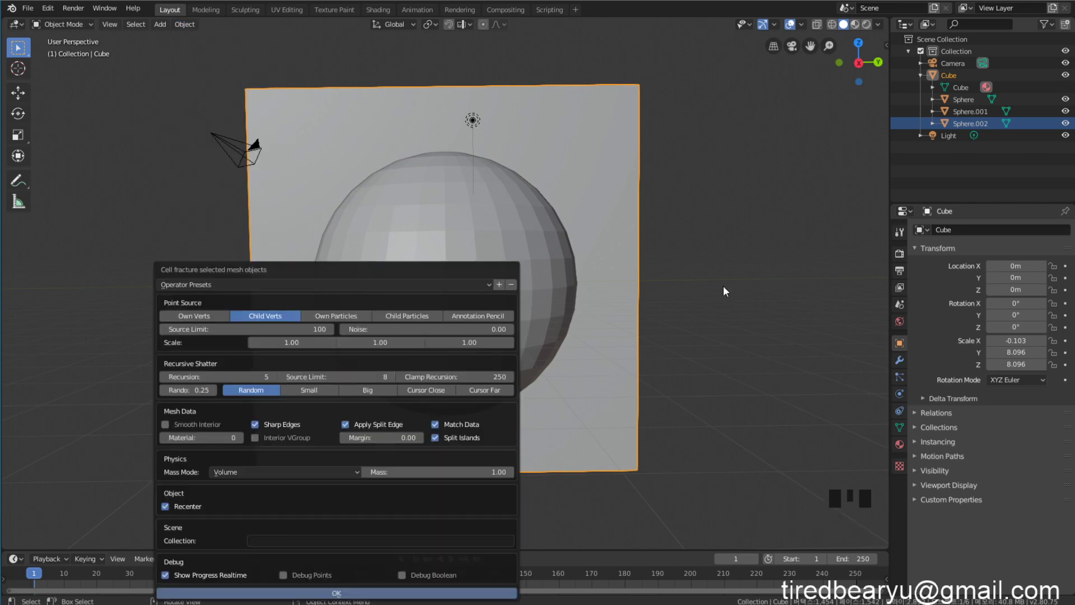
pyautogui.moveTo(403, 281); pyautogui.dragTo(862, 111)
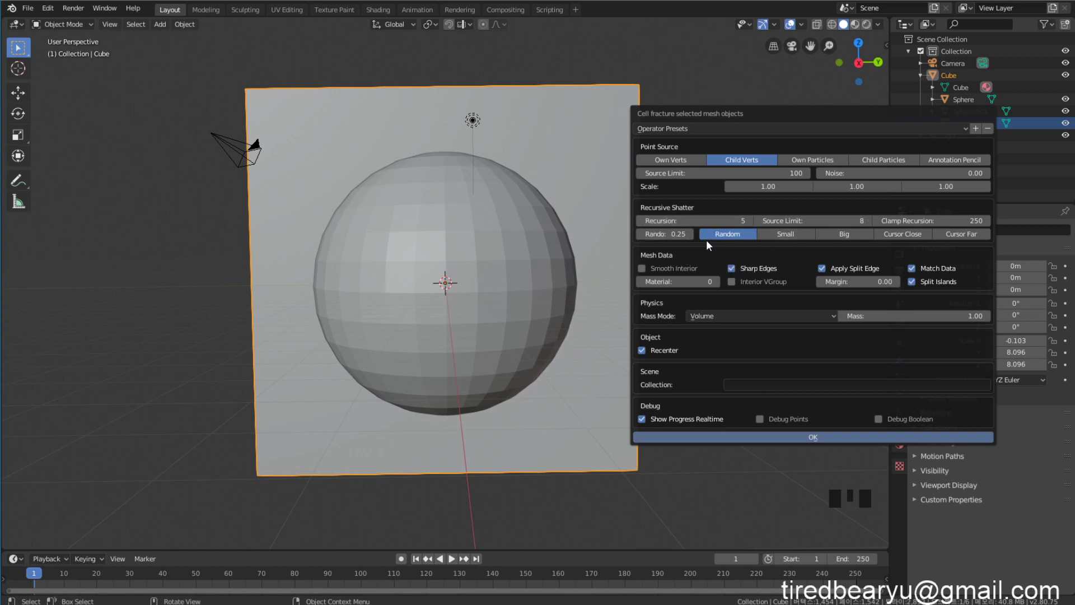
pyautogui.click(808, 436)
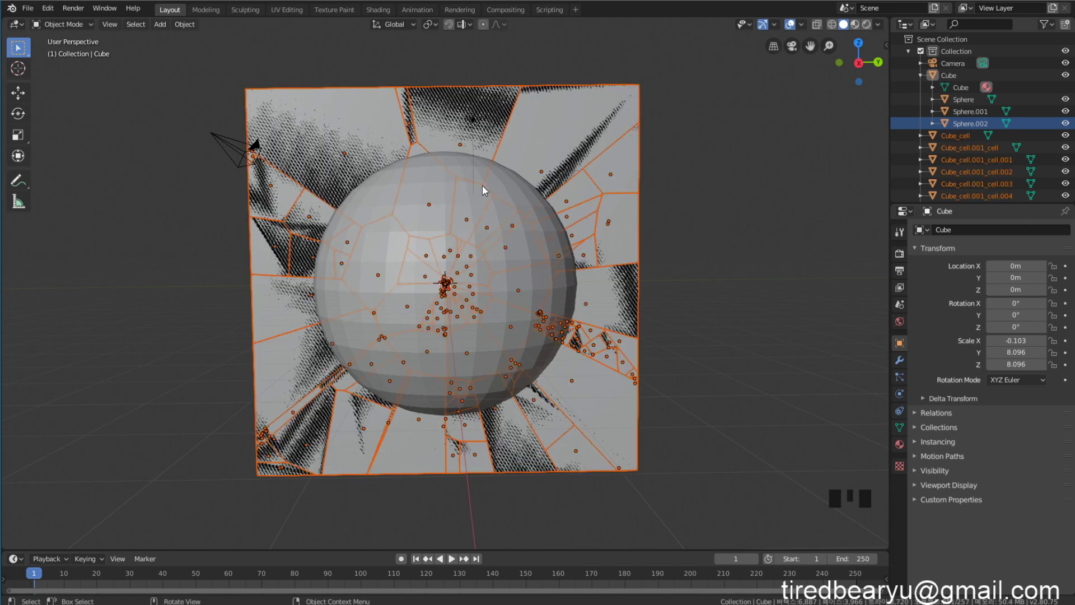
# Delete all three spheres from the slab's centre, from largest to smallest, and inspect the shattered slab
pyautogui.click(724, 229)
pyautogui.moveTo(721, 237); pyautogui.dragTo(518, 260, button='middle')
pyautogui.click(518, 260)
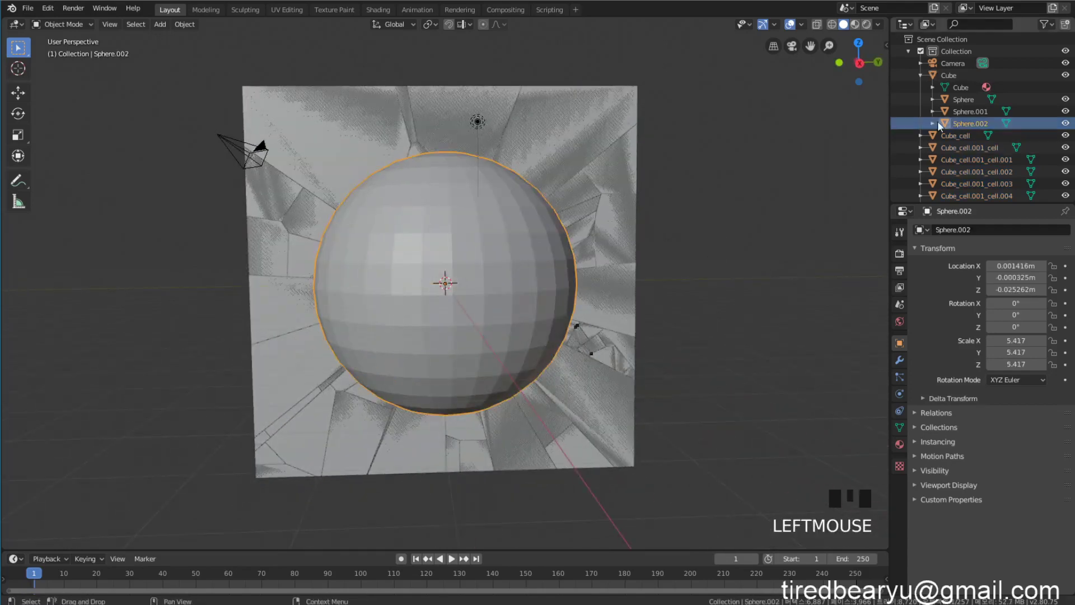
pyautogui.press('Delete')
pyautogui.click(485, 276)
pyautogui.press('Delete')
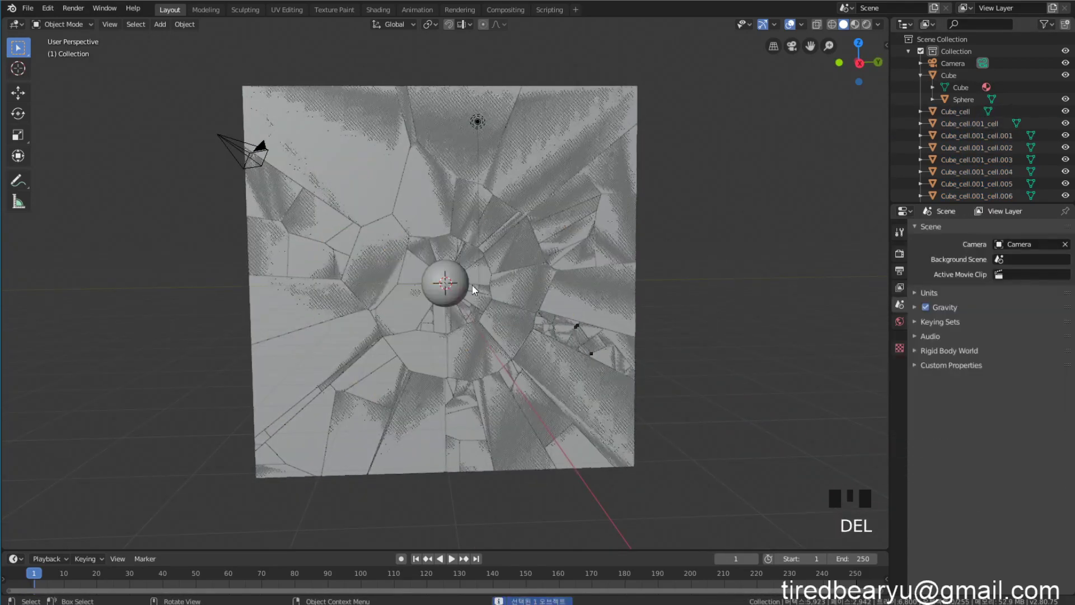
pyautogui.doubleClick(472, 285)
pyautogui.press('Delete')
pyautogui.click(725, 267)
pyautogui.moveTo(725, 267); pyautogui.dragTo(506, 307, button='middle')
pyautogui.scroll(2, 500, 303)
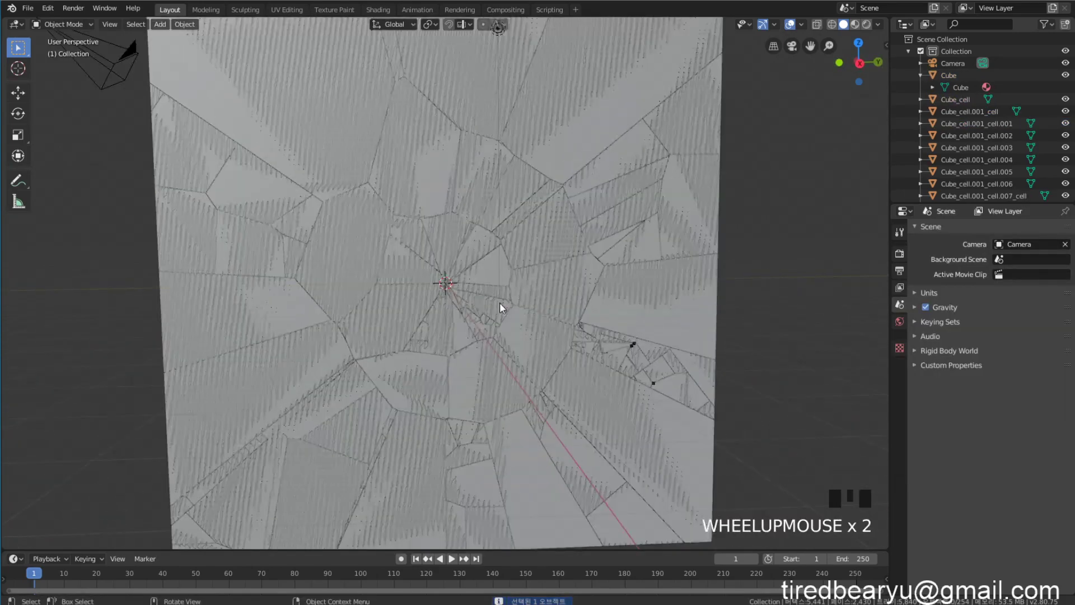
# Select the original Cube slab and export the scene as Alembic to E:\maya, overwriting glass_crack.abc
pyautogui.scroll(-1, 454, 283)
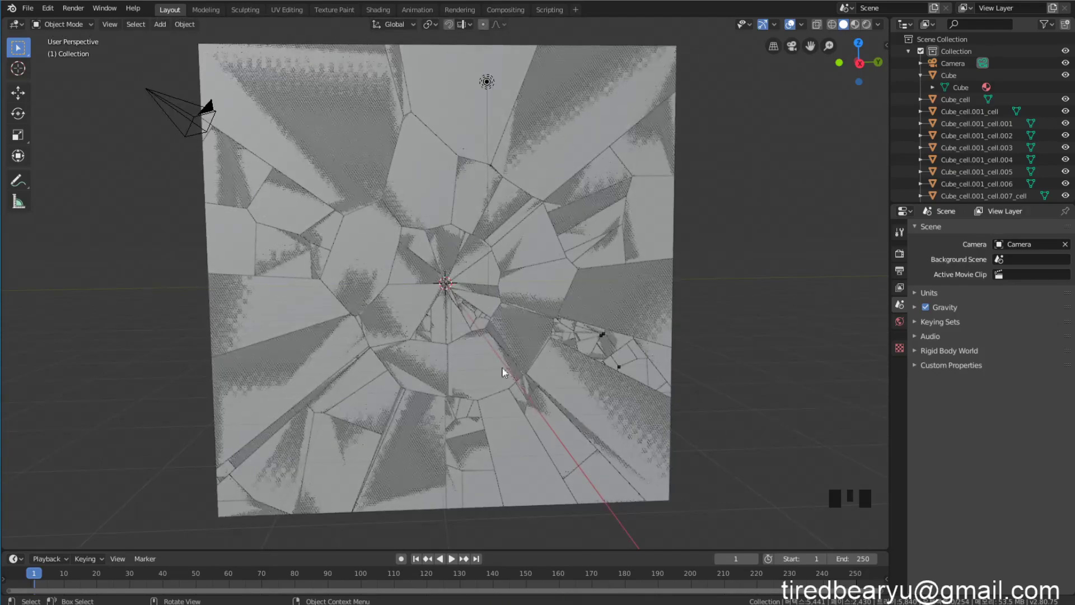
pyautogui.scroll(-1, 576, 344)
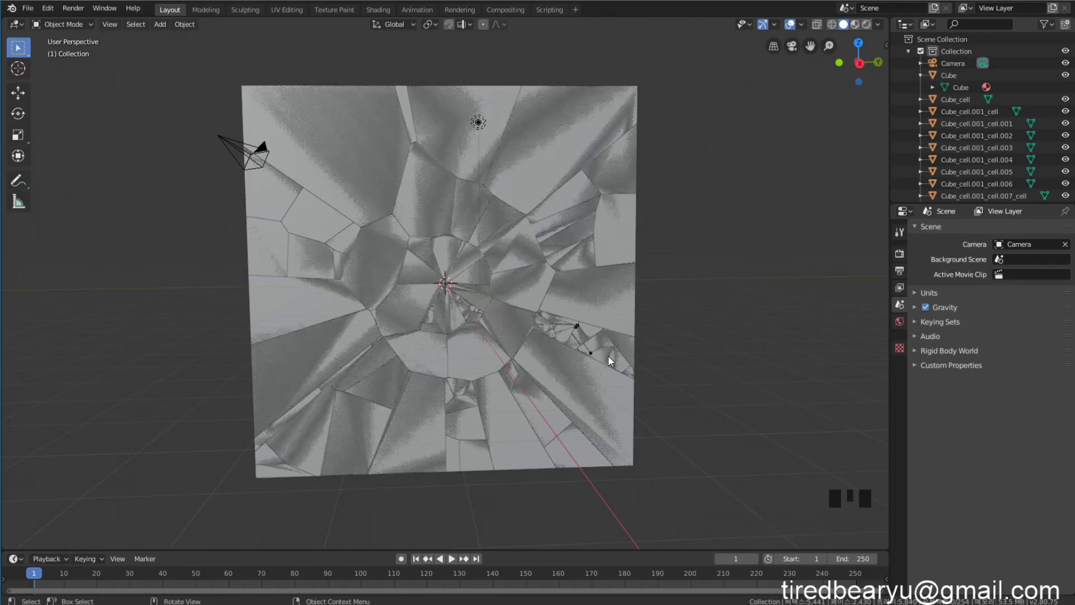
pyautogui.scroll(1, 648, 320)
pyautogui.click(644, 318)
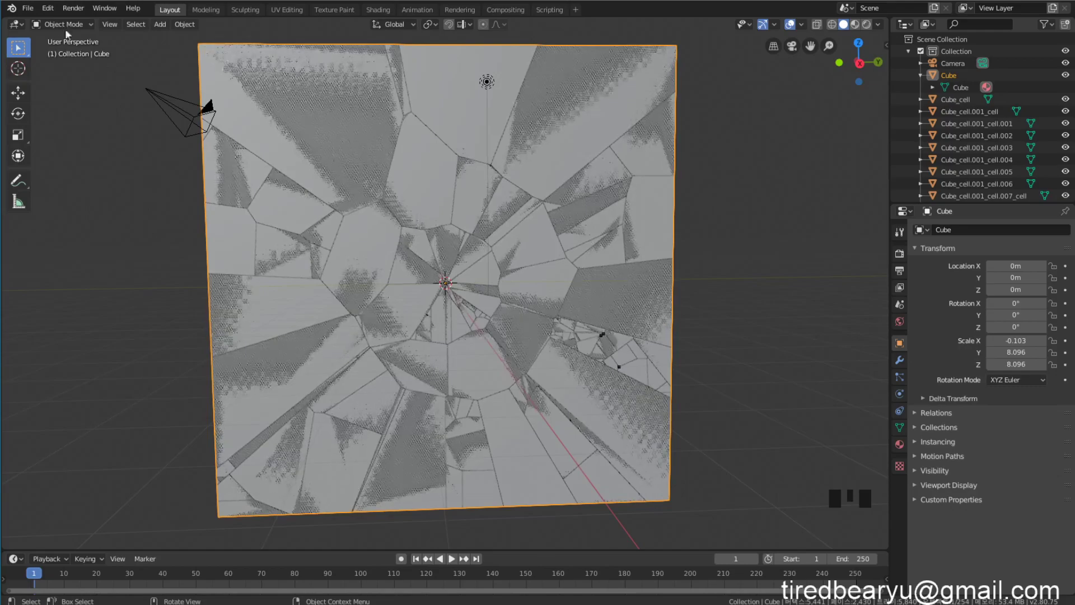
pyautogui.click(29, 9)
pyautogui.moveTo(71, 196)
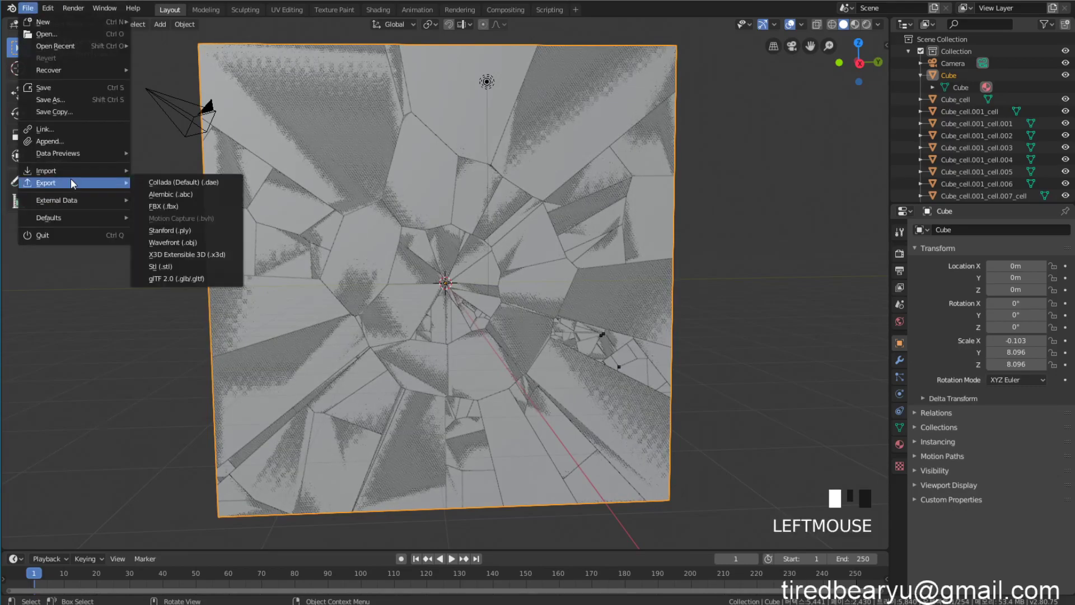
pyautogui.click(190, 191)
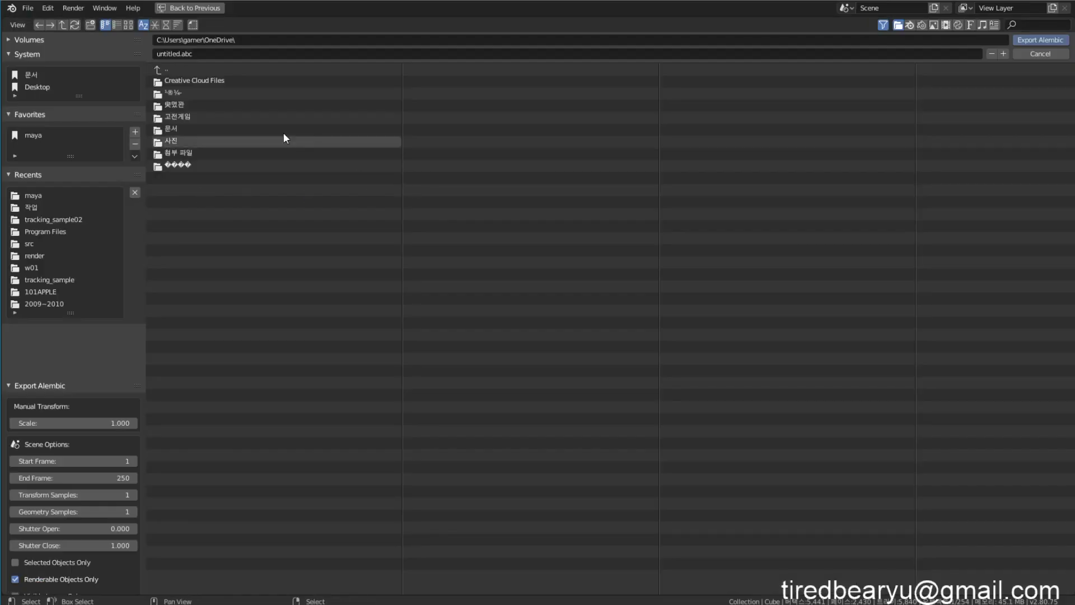
pyautogui.click(43, 134)
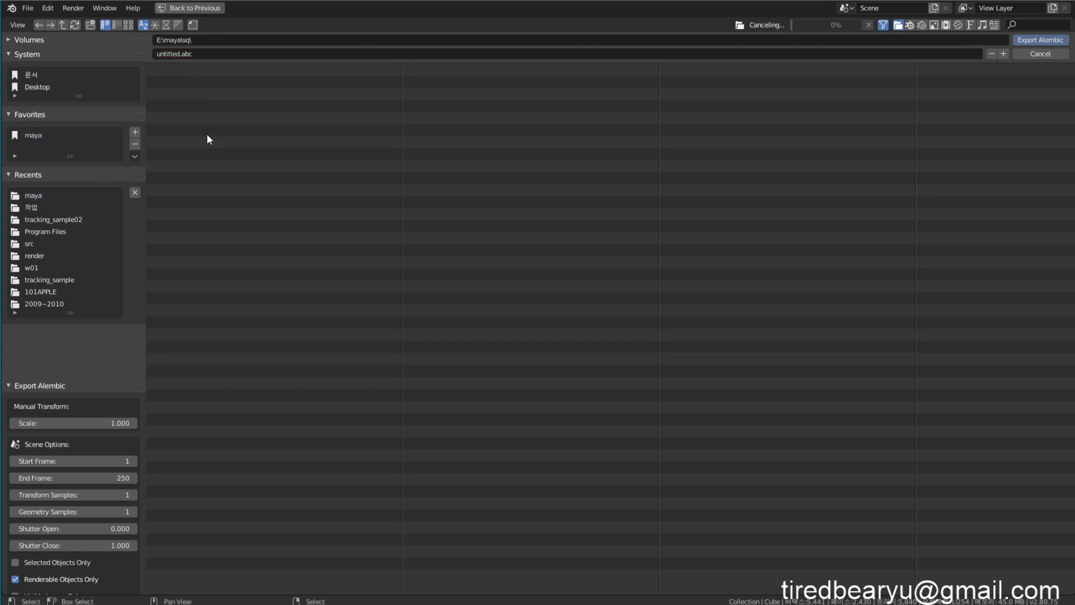
pyautogui.click(214, 140)
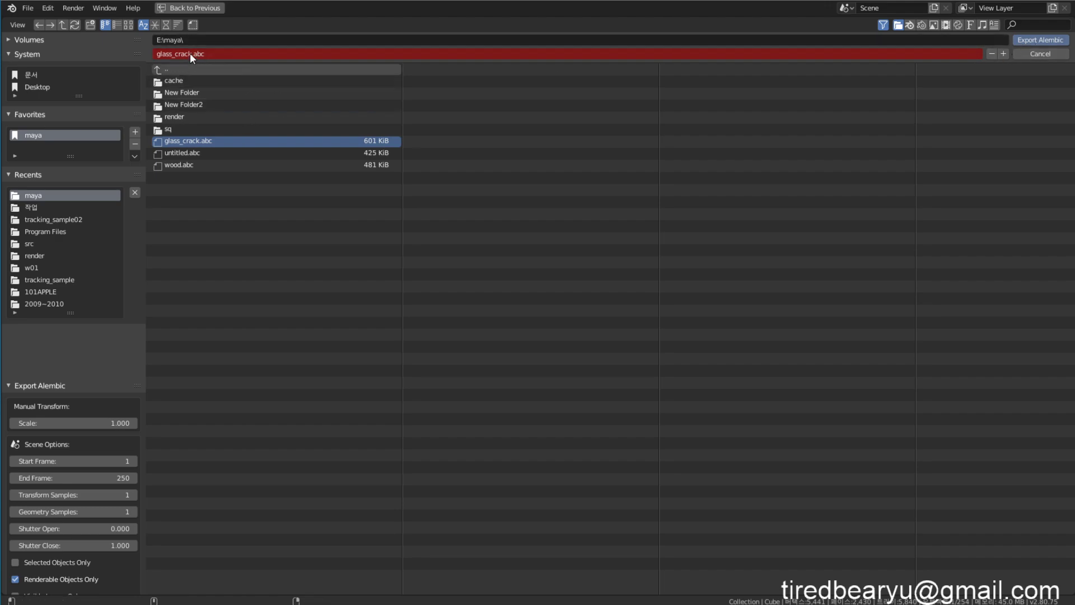
pyautogui.click(1040, 39)
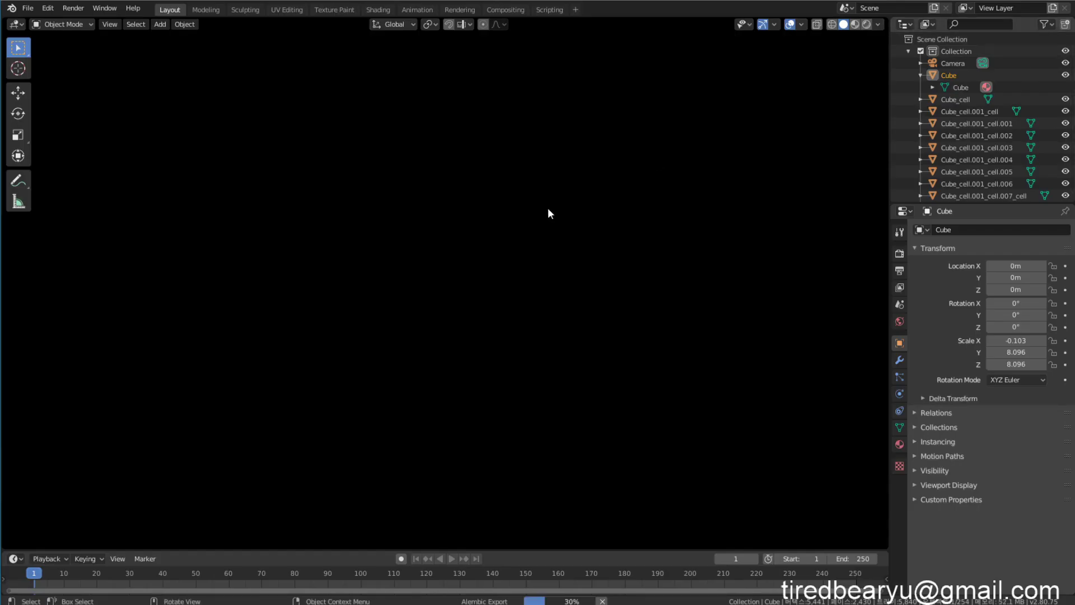